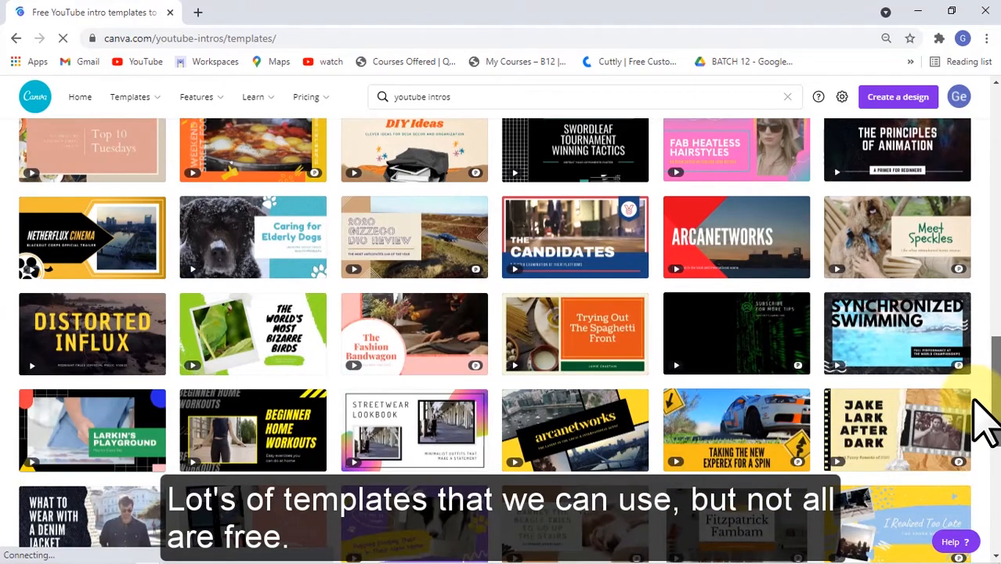
- Browse the YouTube intro templates and open the Blue, Orange and White Edgy Maximalism Music YouTube Outro template for editing
scroll(984, 423, "down", 3)
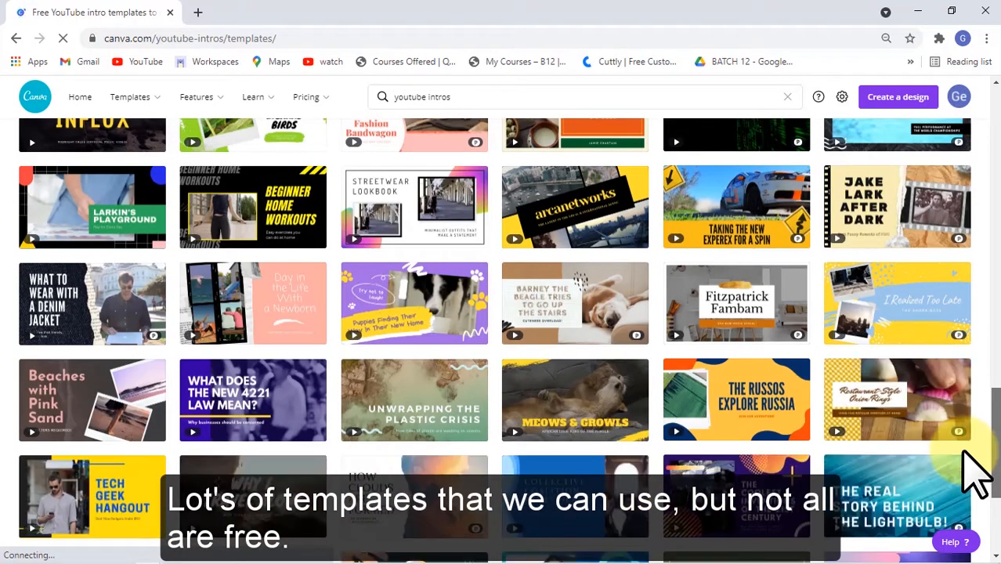
scroll(972, 466, "down", 1)
scroll(960, 435, "up", 4)
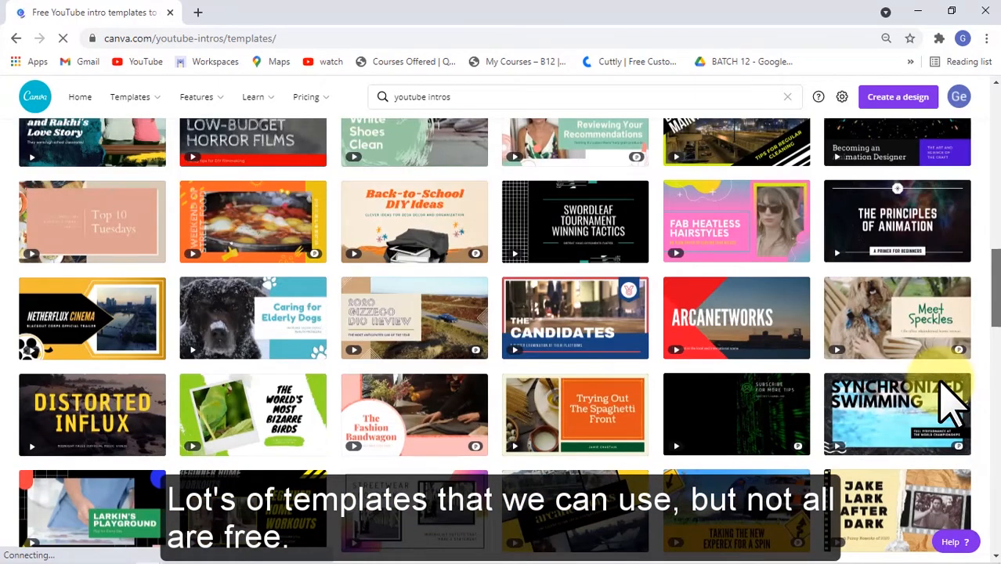
scroll(948, 360, "up", 5)
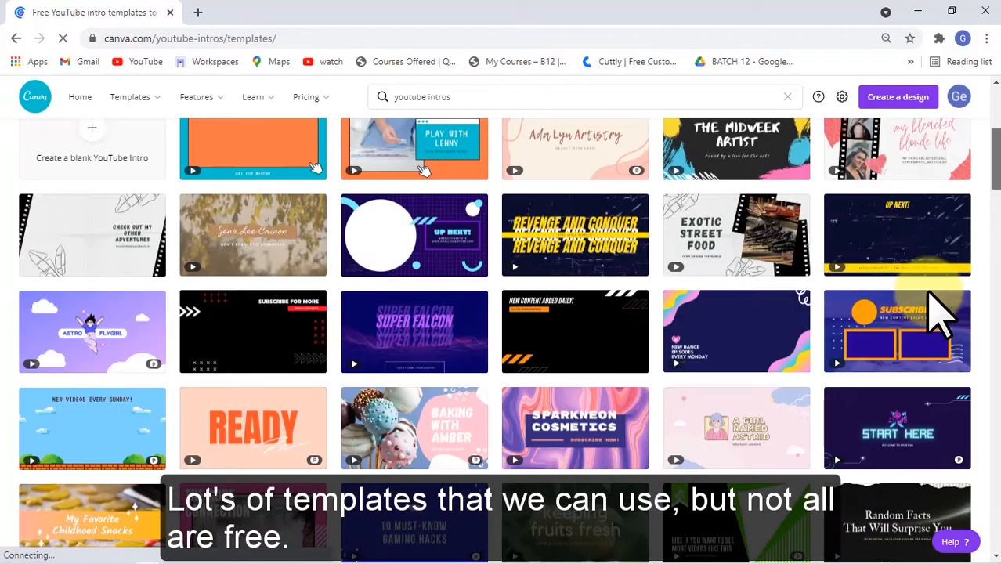
scroll(936, 282, "up", 4)
scroll(934, 297, "down", 4)
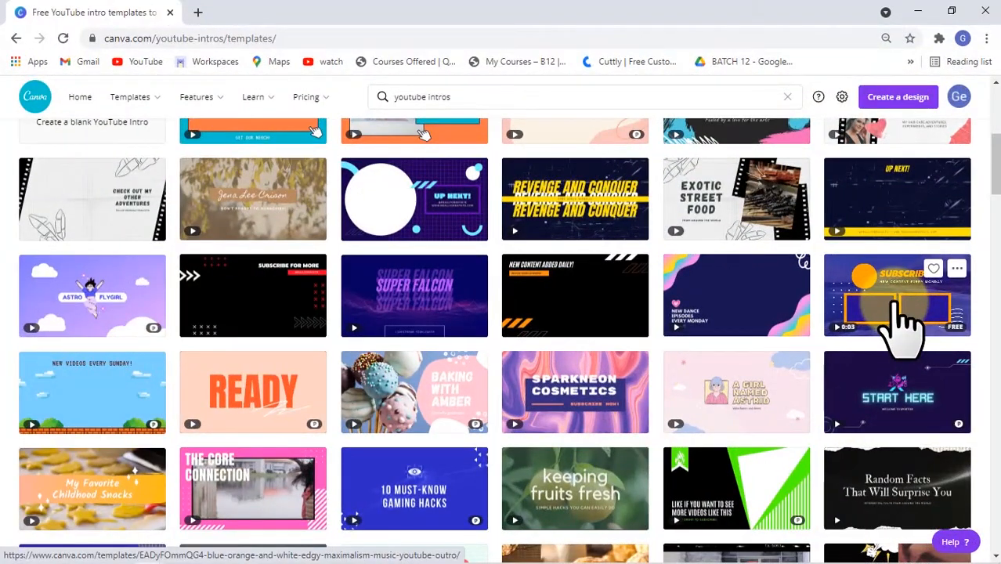
left_click(896, 302)
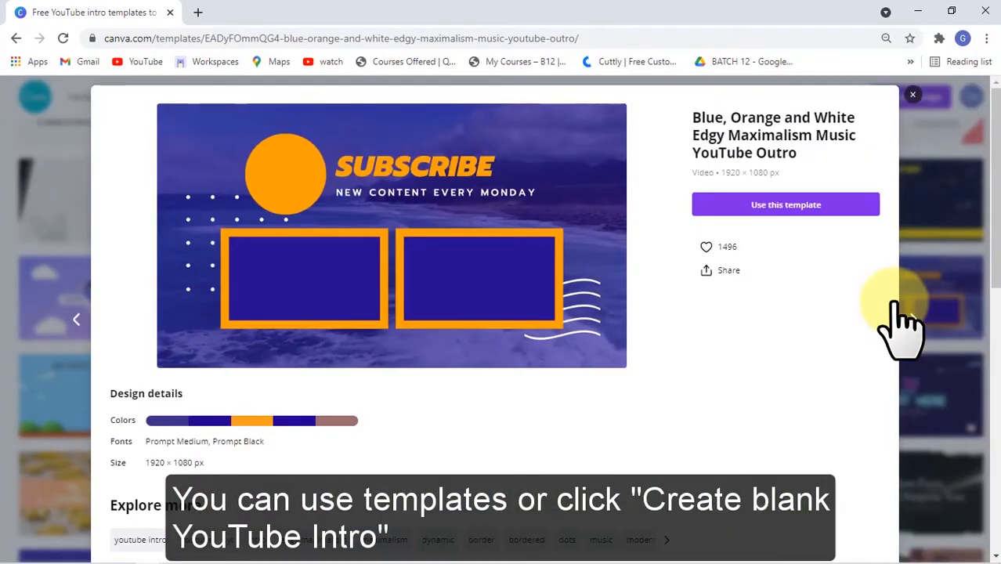
left_click(807, 206)
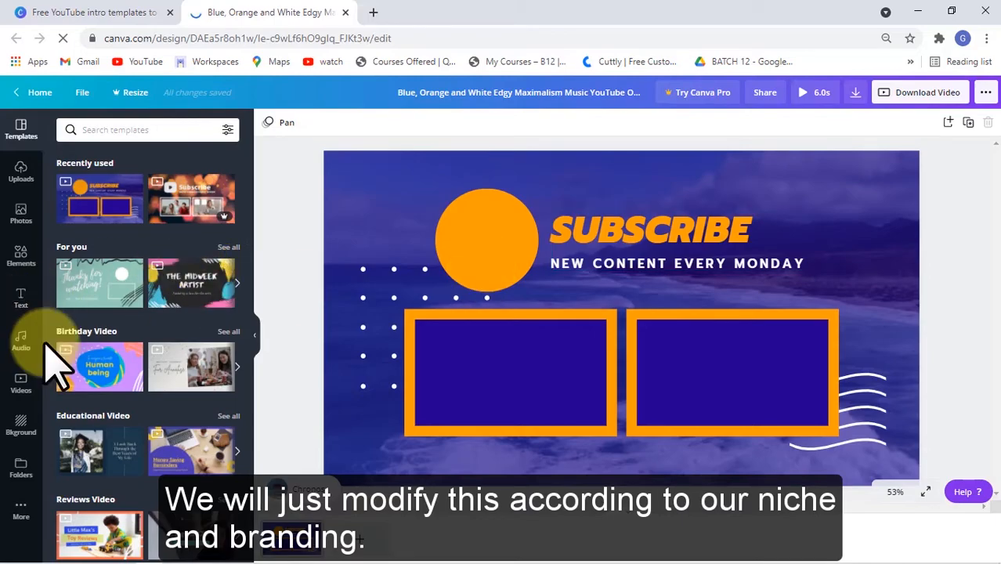
- Replace the template's background with a dark gray gradient background
left_click(24, 433)
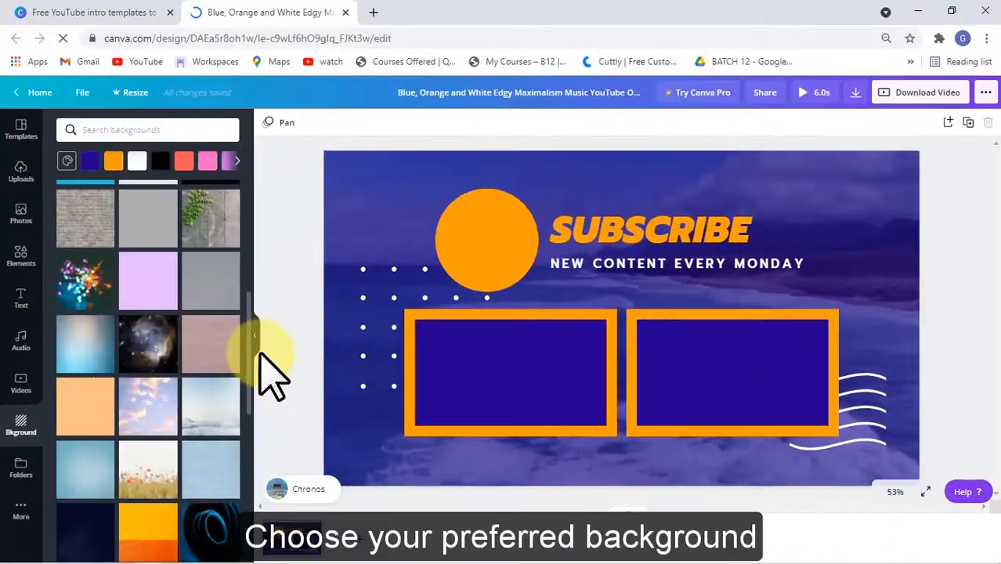
scroll(259, 423, "down", 2)
scroll(248, 423, "down", 3)
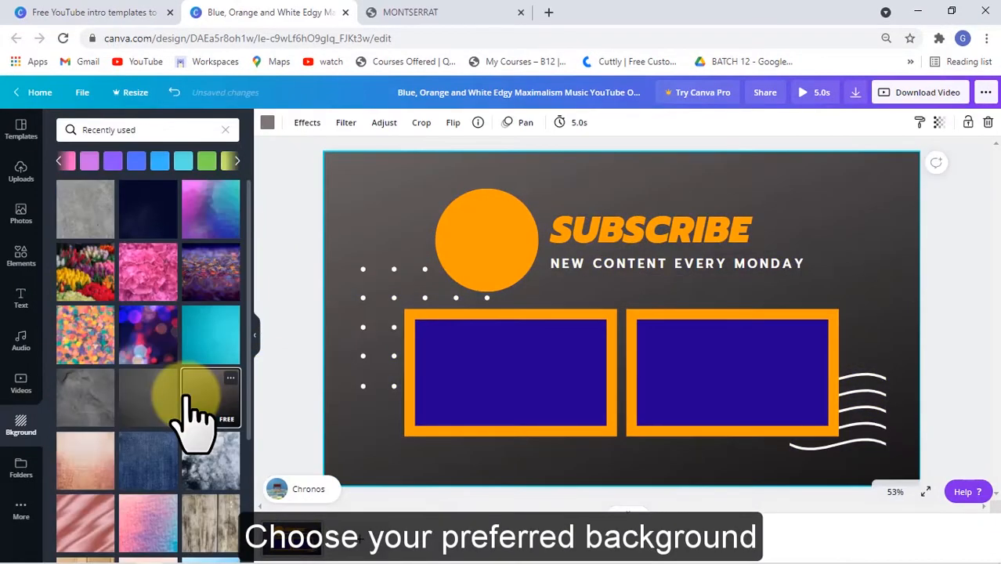
- Recolor the orange circle white
left_click(459, 216)
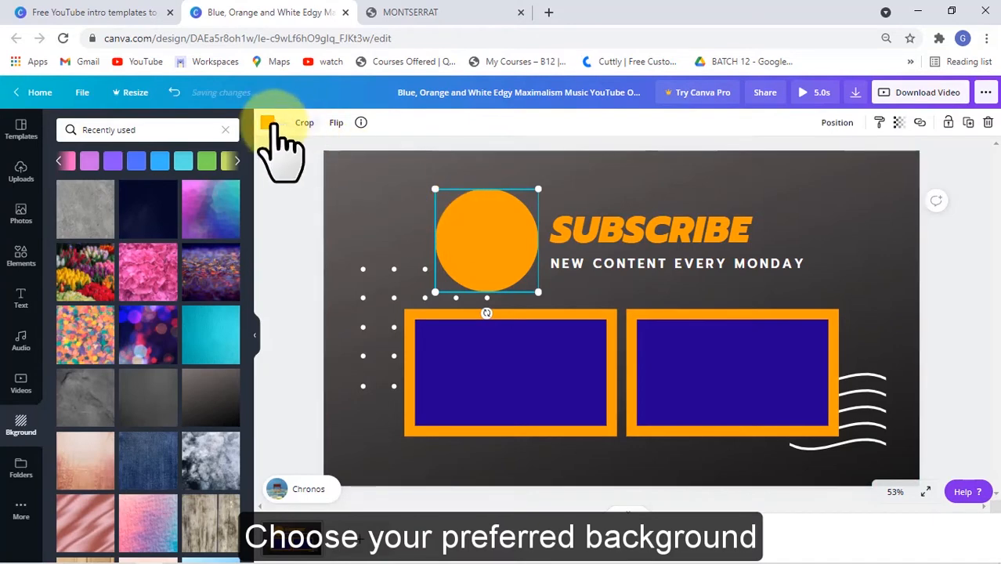
left_click(267, 122)
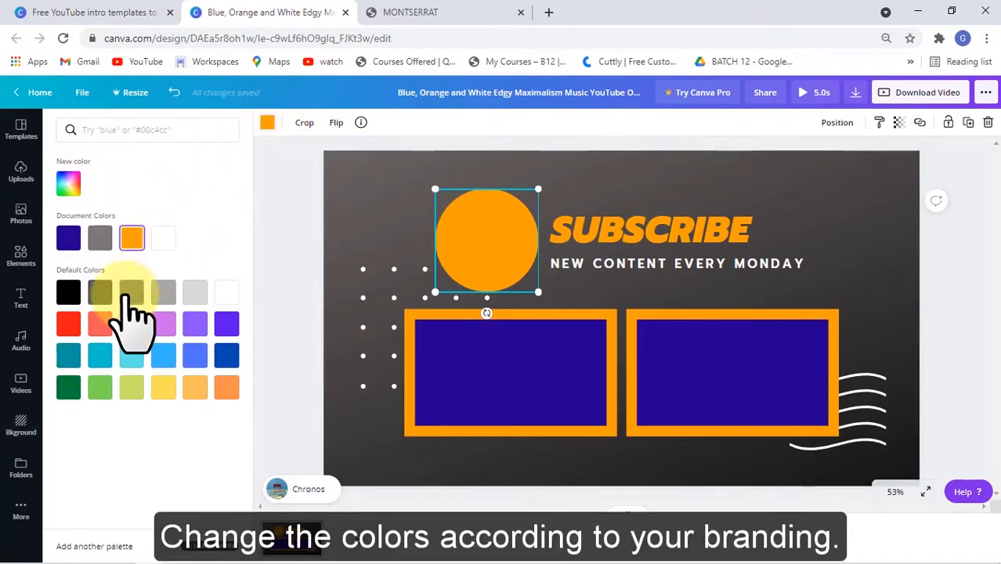
left_click(164, 236)
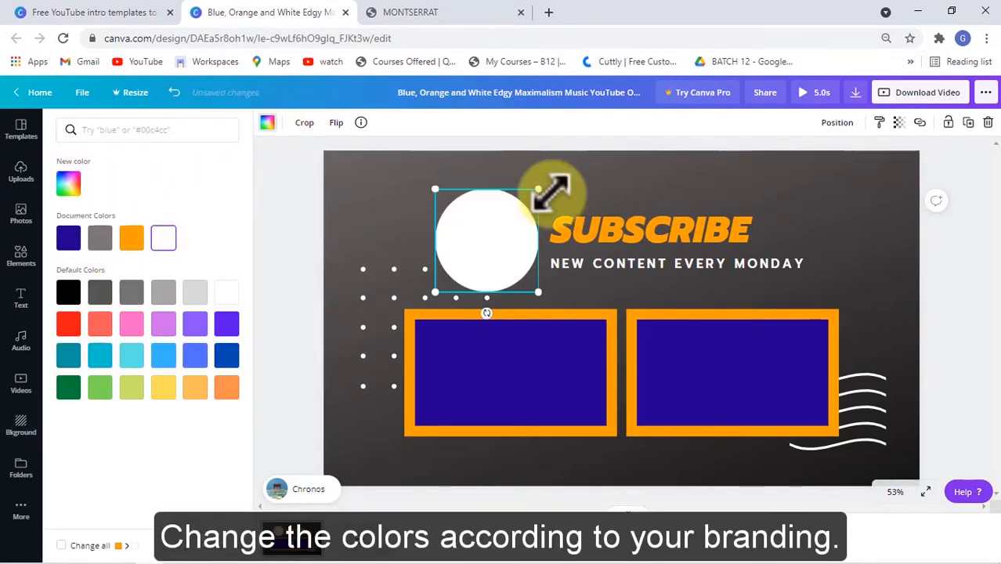
left_click(608, 227)
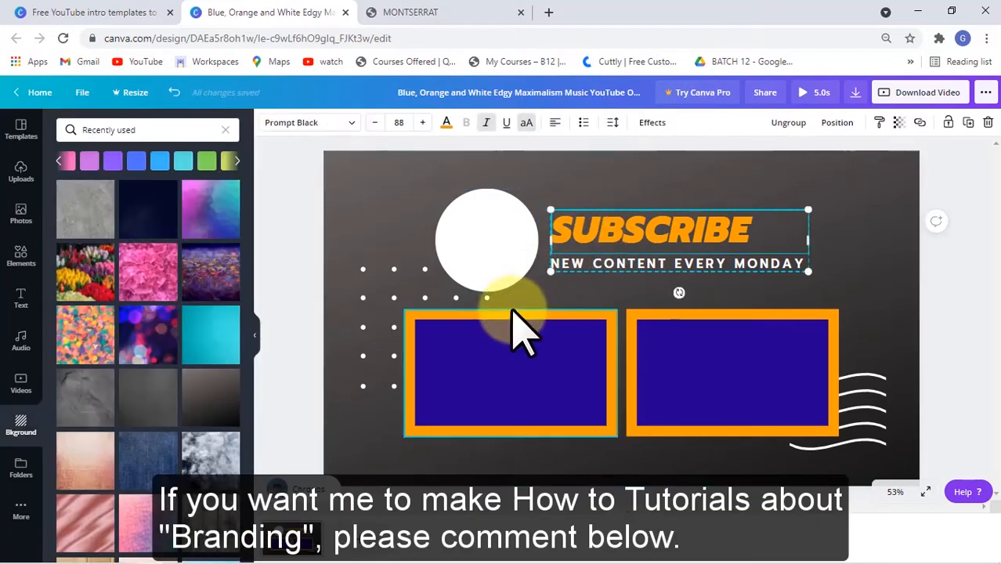
- Recolor the circle with the pink hex color F58289
left_click(511, 248)
left_click(267, 123)
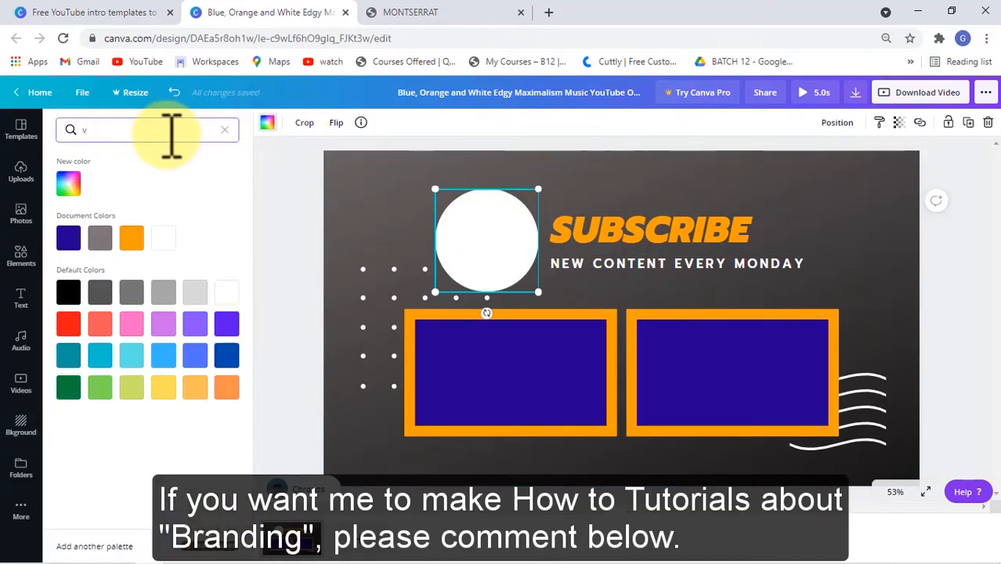
key("Return")
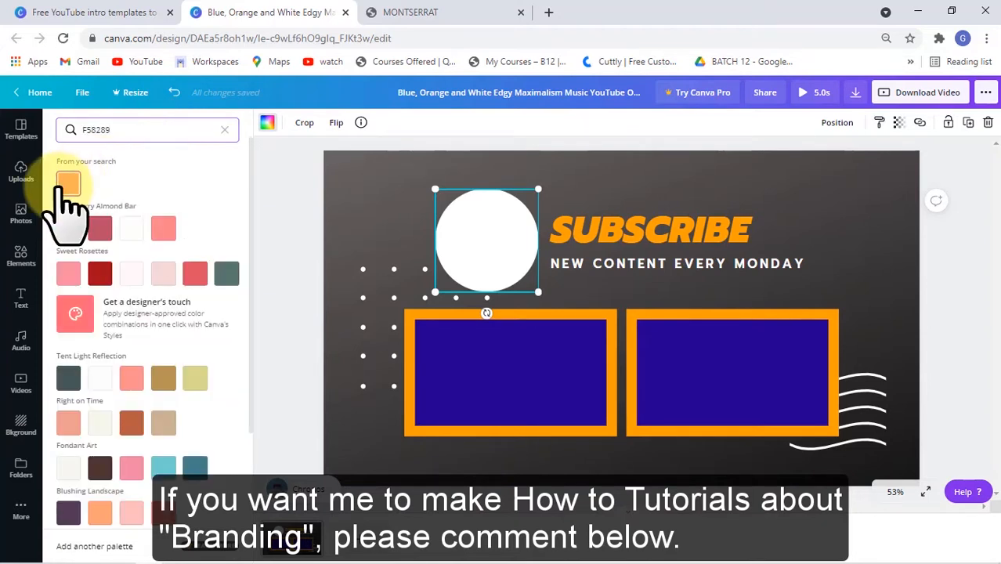
left_click(68, 184)
- Change the SUBSCRIBE heading's text color to the pink F58289
left_click(599, 227)
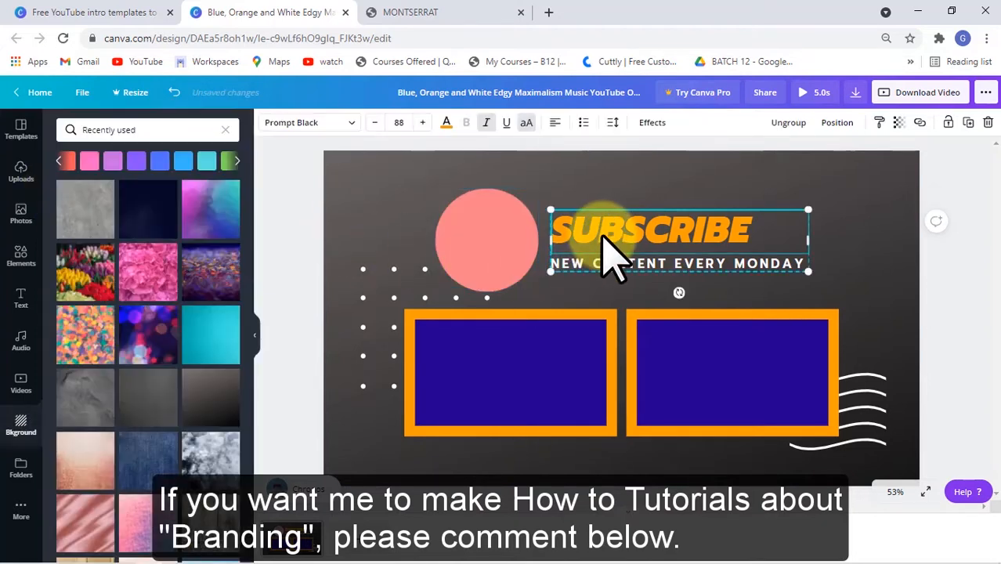
left_click(204, 132)
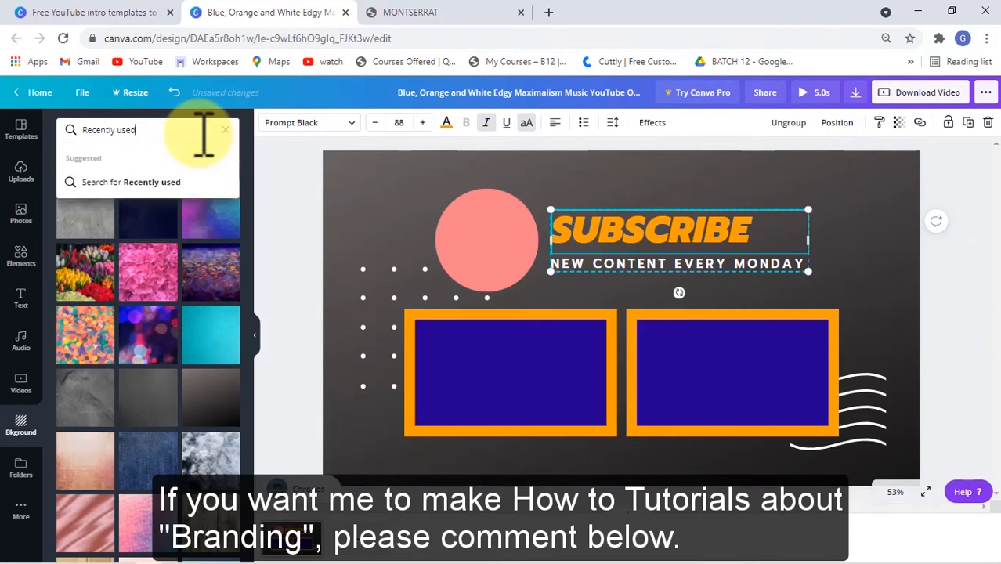
left_click(446, 123)
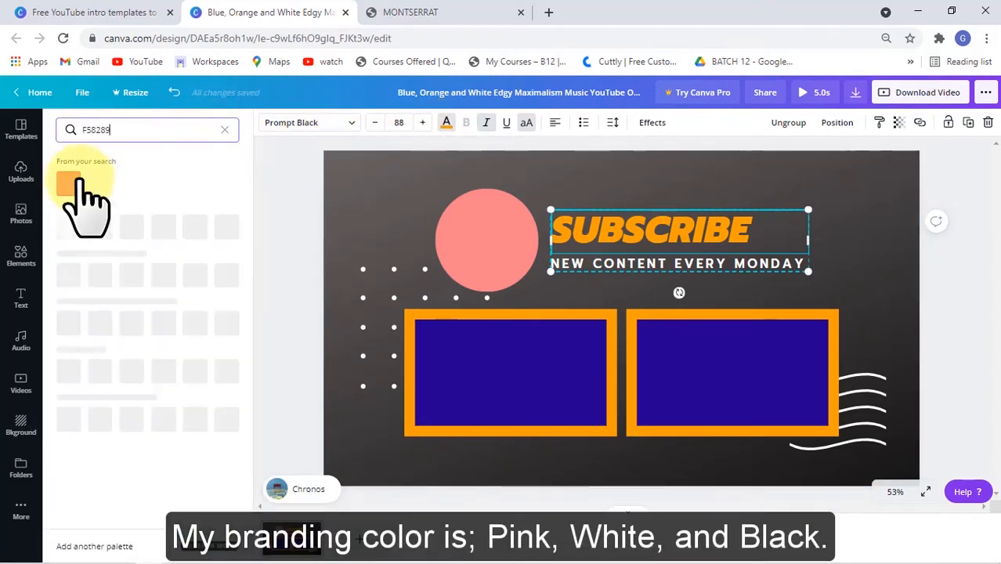
left_click(69, 184)
left_click(612, 192)
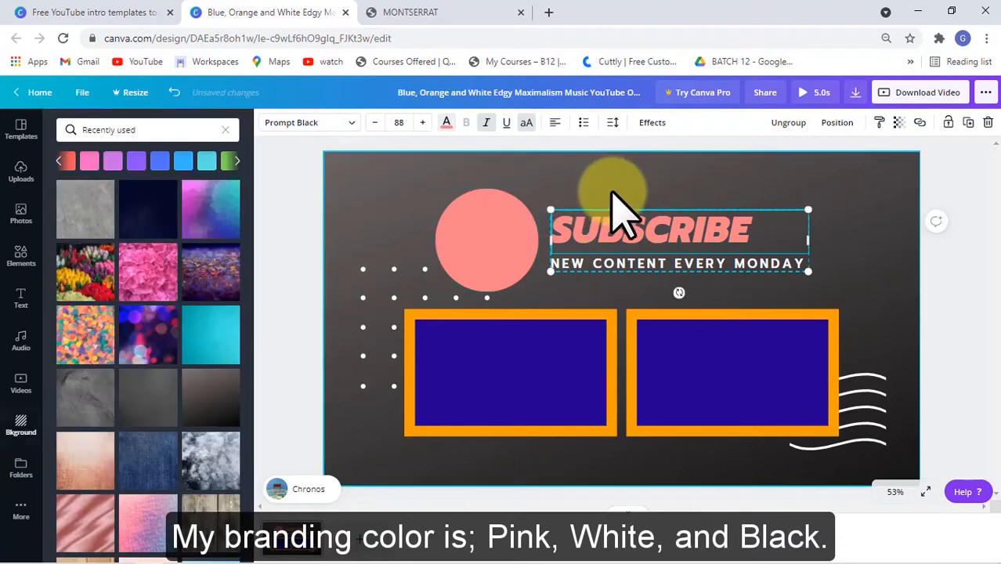
- Recolor the left frame's orange border pink
left_click(756, 302)
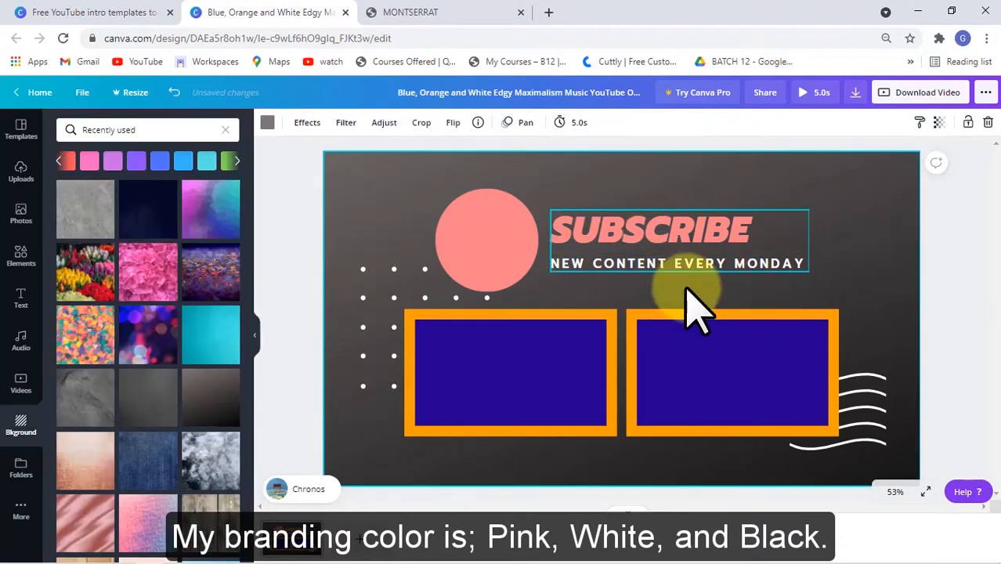
left_click(580, 317)
left_click(202, 134)
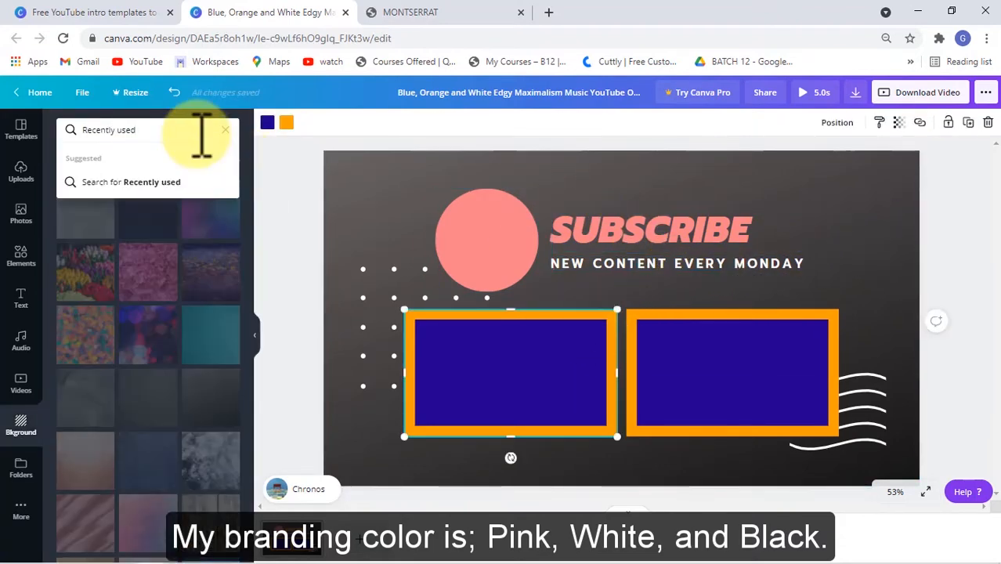
left_click(287, 123)
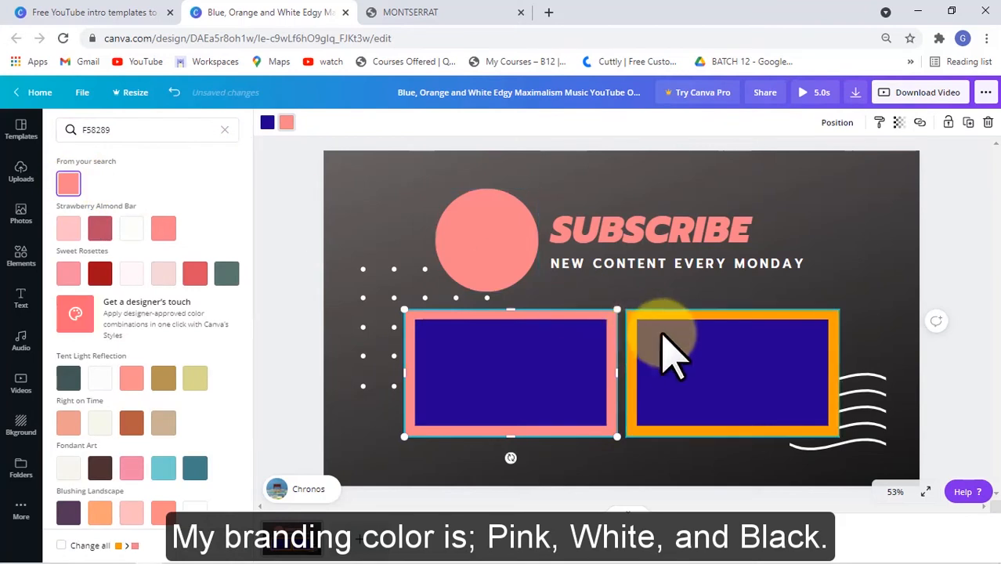
- Recolor the right frame's orange border pink as well
left_click(682, 350)
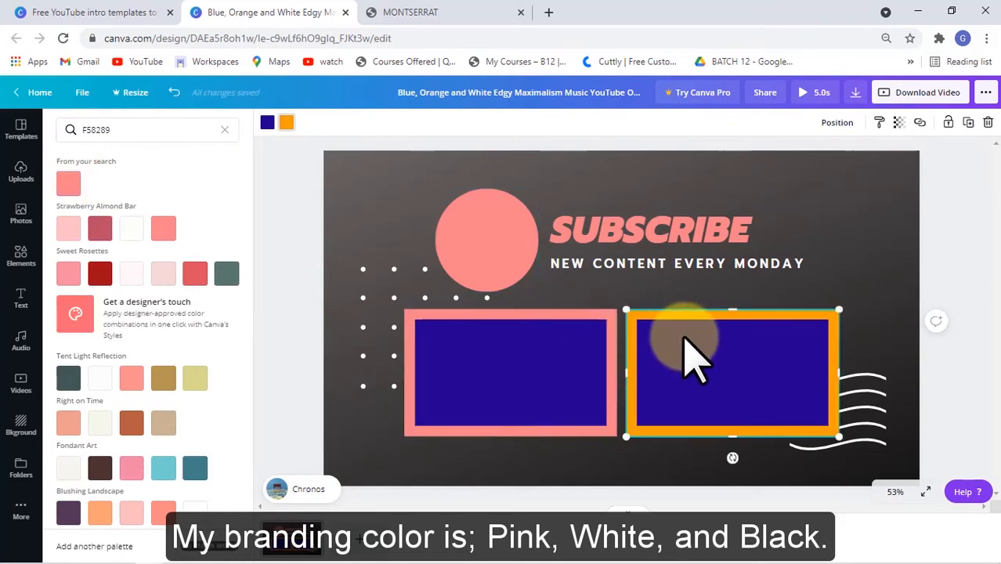
left_click(267, 123)
left_click(286, 123)
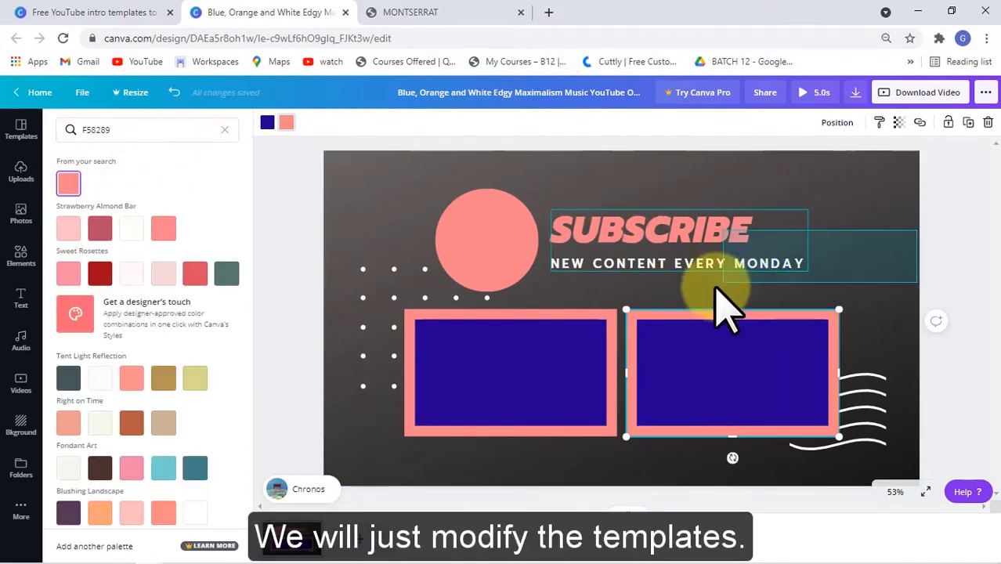
- Replace the subtitle text under SUBSCRIBE with HOW TO TUTORIALS
left_click(807, 271)
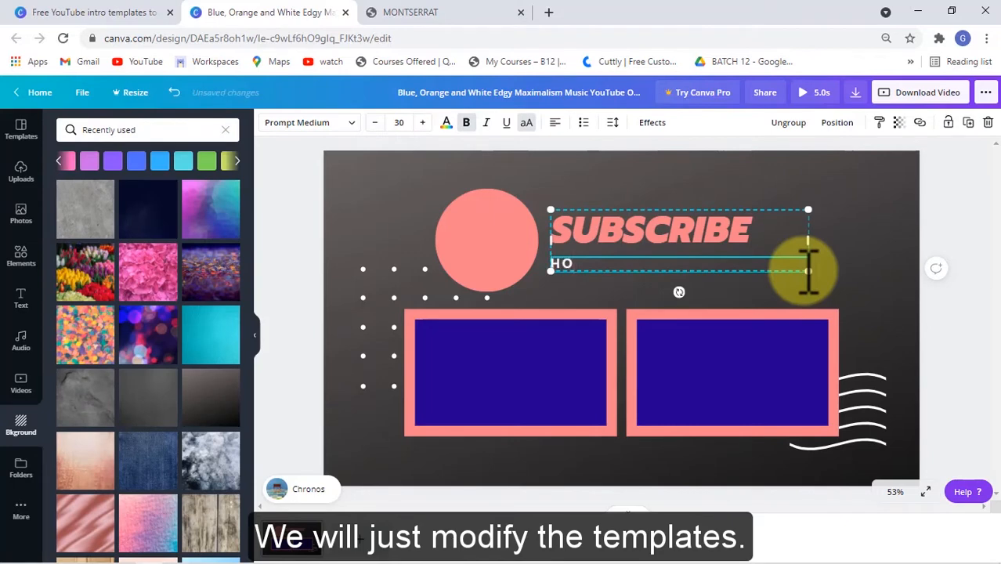
type("LS")
- Add a square shape and resize it into a small box behind the words HOW TO
left_click(21, 213)
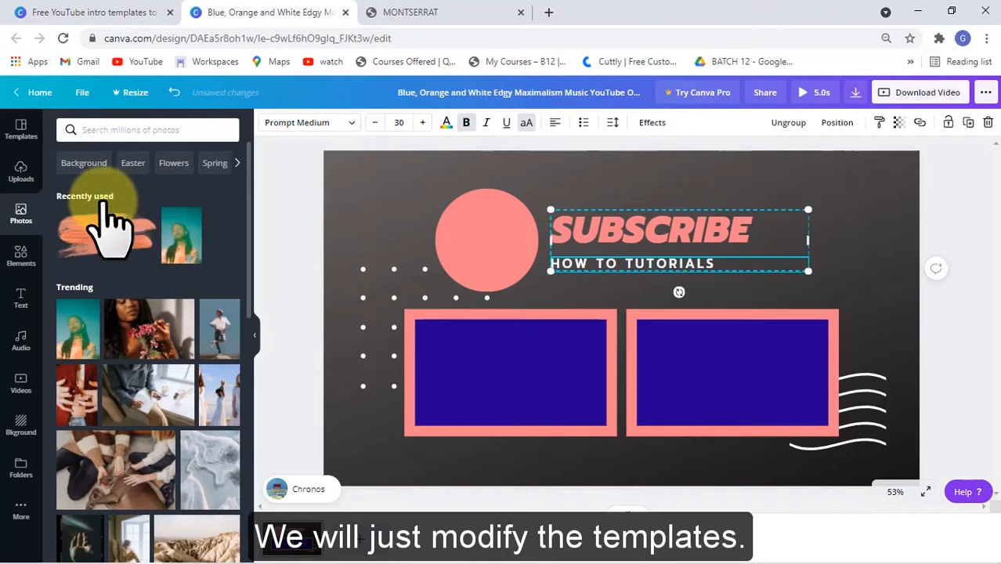
left_click(26, 263)
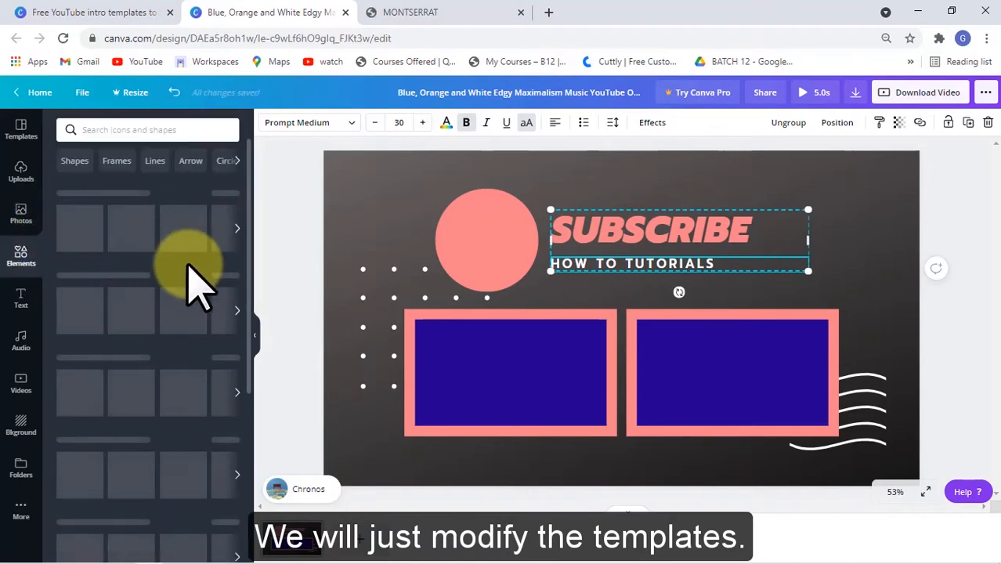
left_click(78, 222)
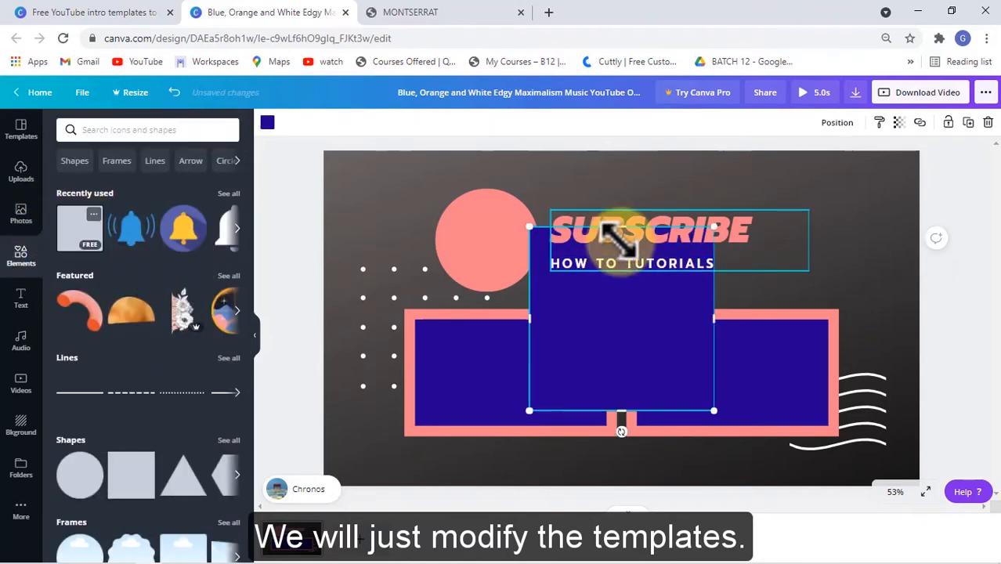
left_click_drag(716, 412, 587, 275)
left_click(602, 263)
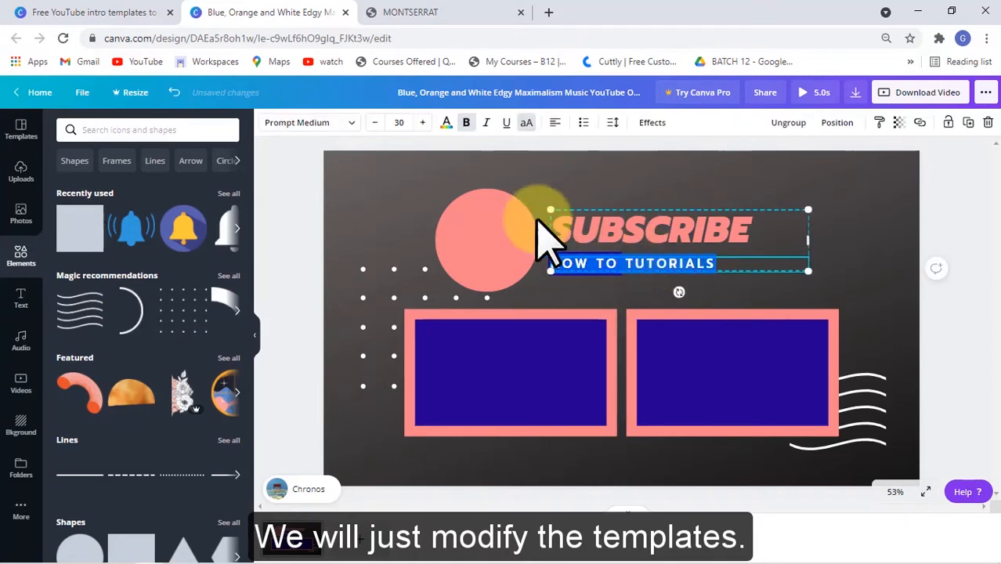
left_click(350, 125)
left_click(586, 273)
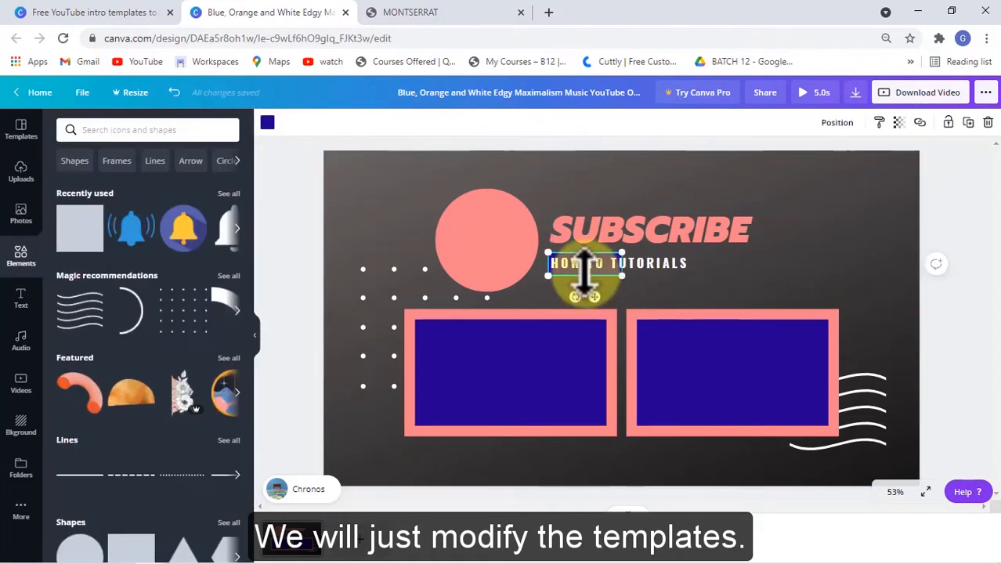
left_click_drag(620, 270, 597, 270)
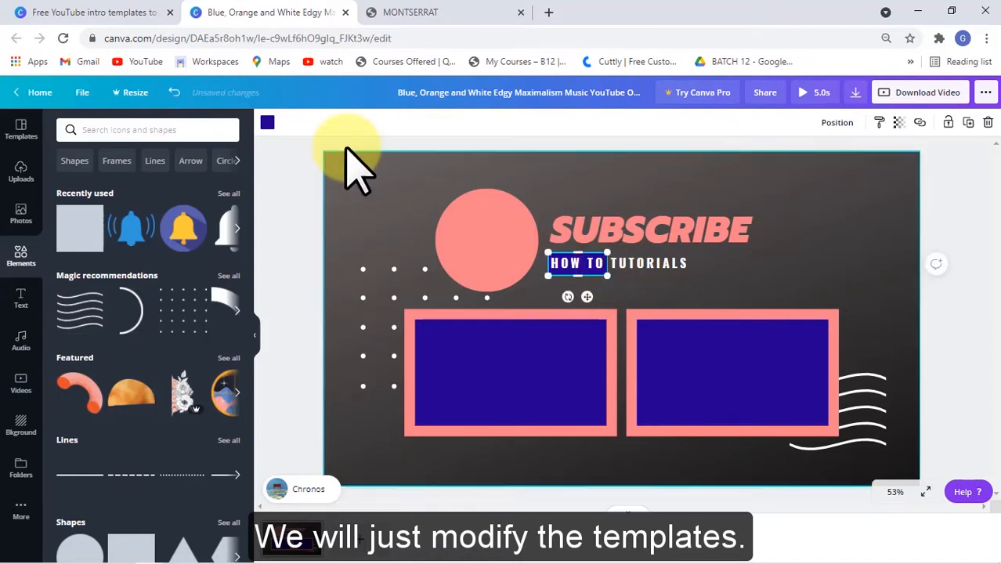
- Color the box pink and trim its height to fit behind the HOW TO text
left_click(267, 122)
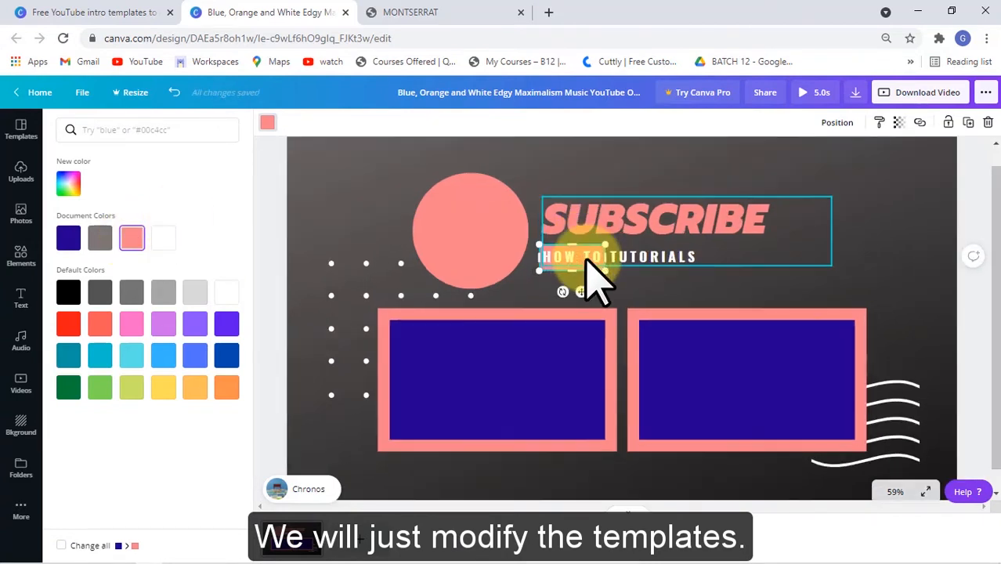
scroll(595, 279, "up", 5)
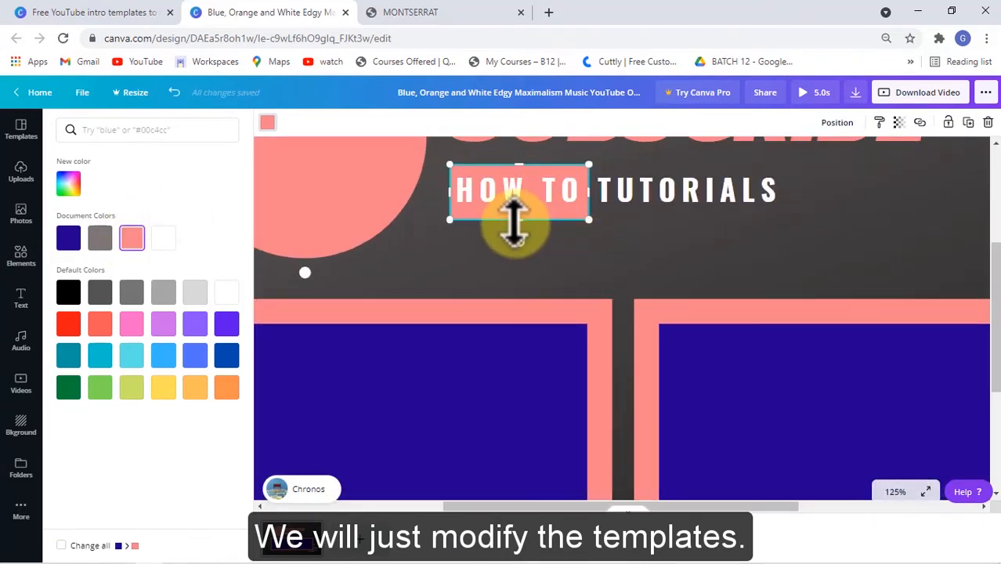
left_click_drag(514, 199, 520, 171)
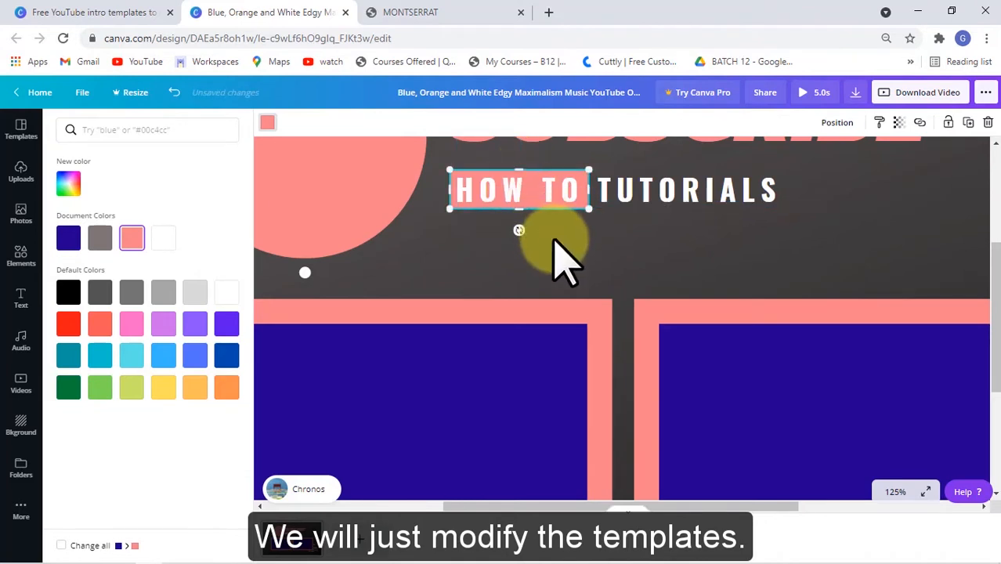
left_click(566, 257)
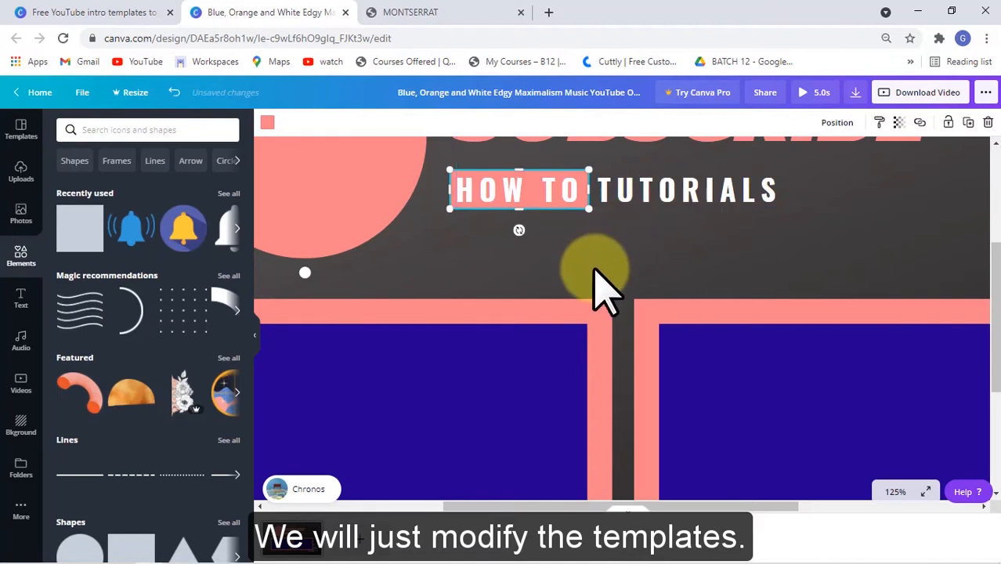
left_click(476, 188)
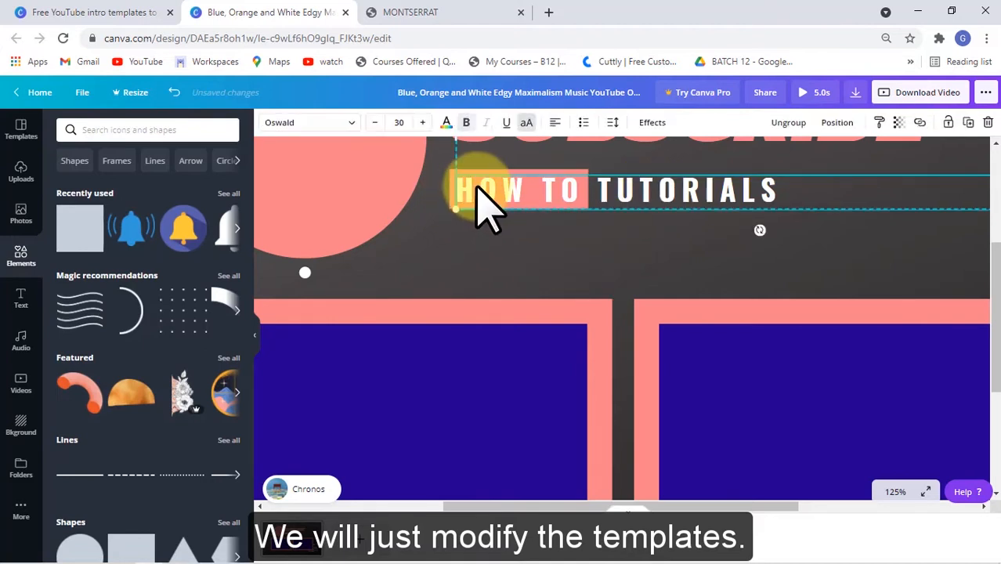
- Apply the Echo effect with a black echo color to the HOW TO TUTORIALS subtitle
left_click(463, 199)
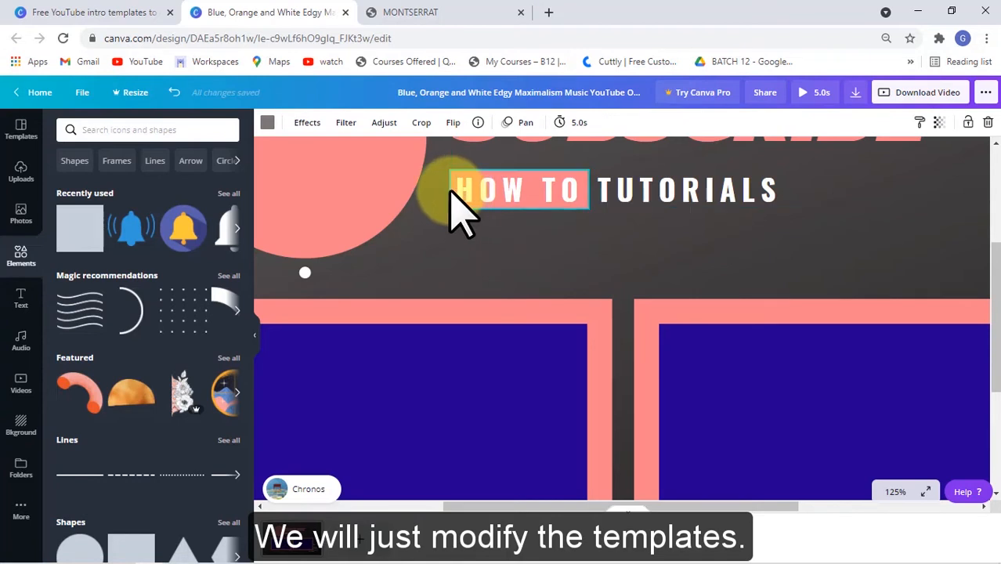
left_click(670, 204)
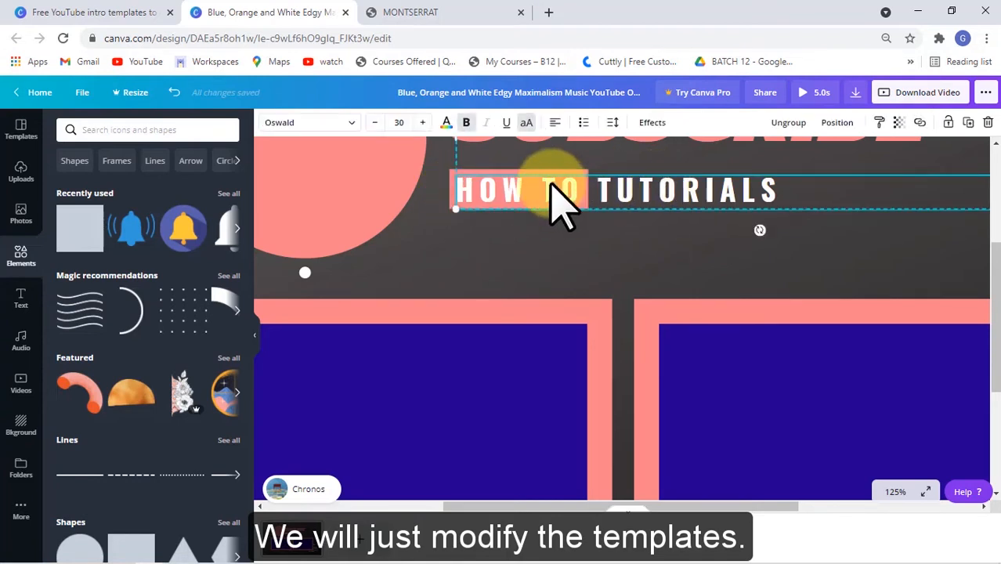
double_click(627, 214)
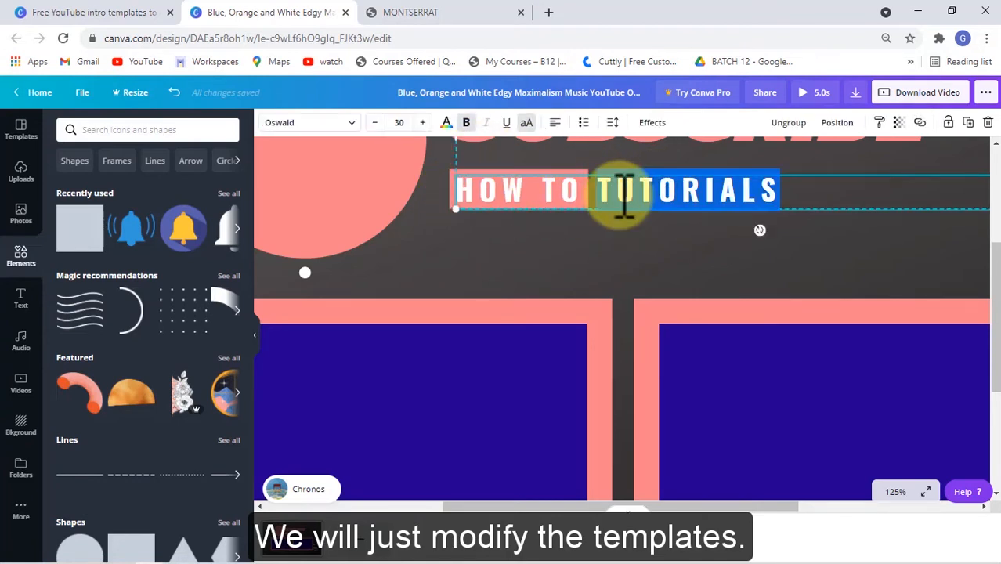
triple_click(623, 192)
left_click(652, 125)
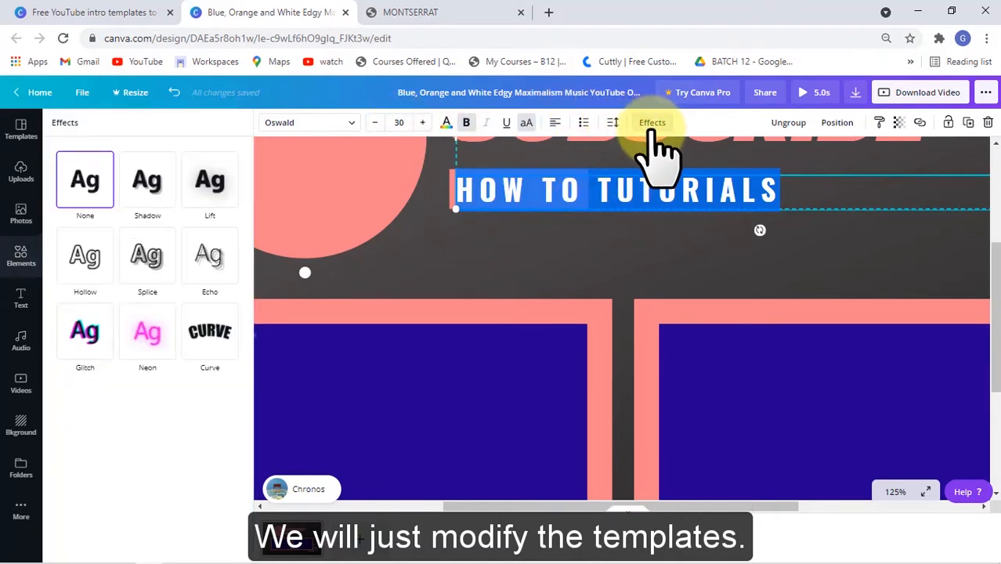
left_click(205, 263)
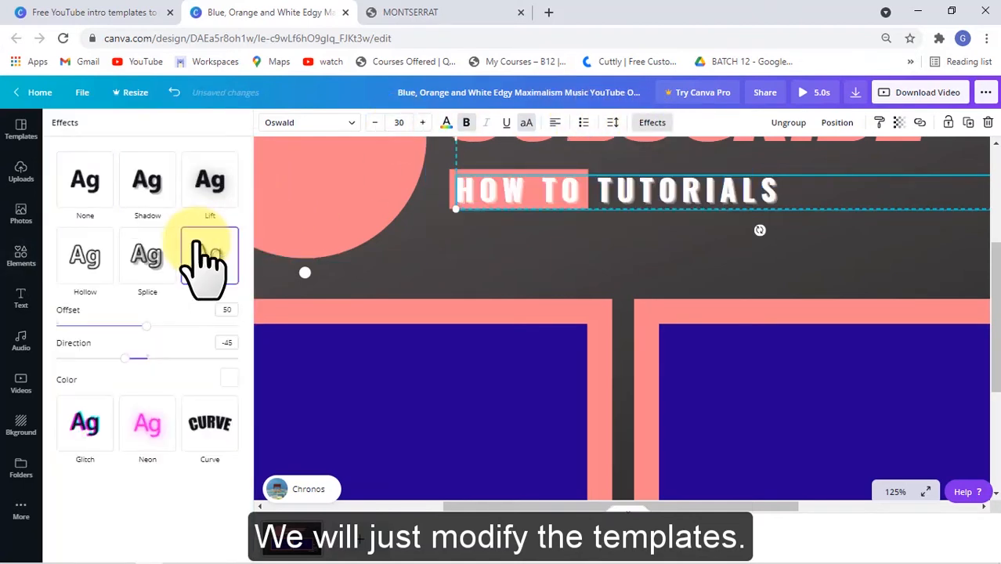
left_click(228, 379)
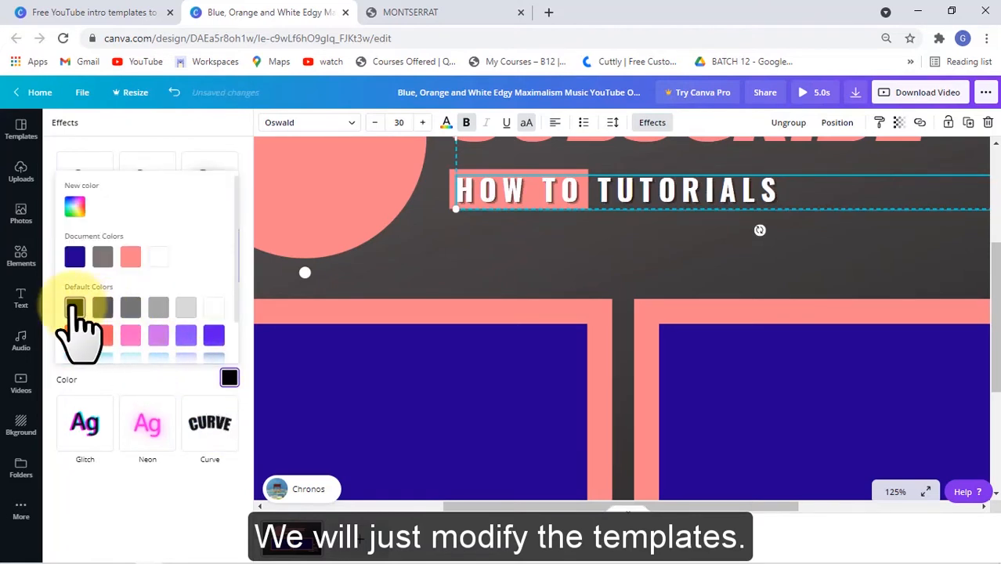
left_click(435, 253)
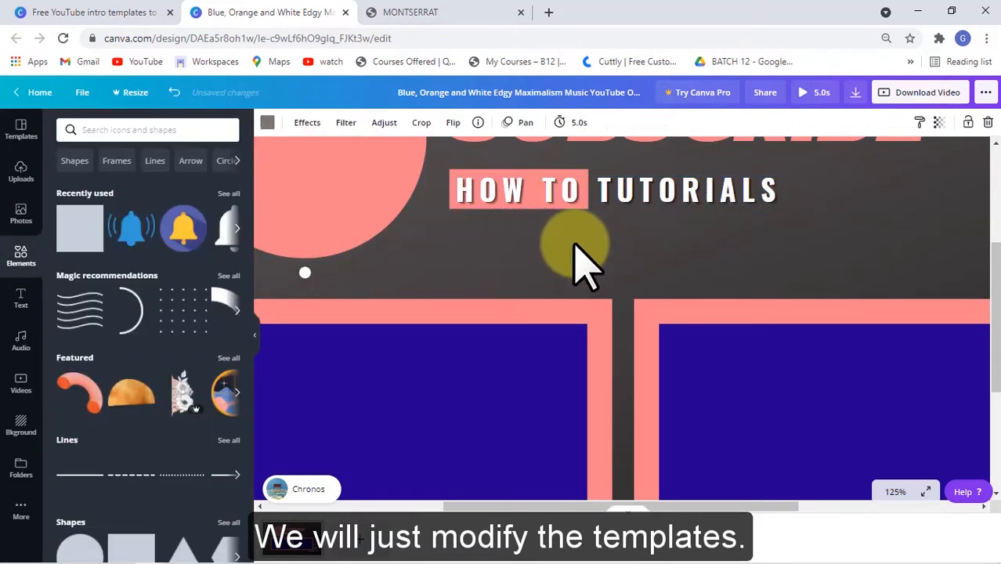
- Duplicate the pink box, move the copy behind TUTORIALS, color it black and send it backward behind the text
left_click(451, 182)
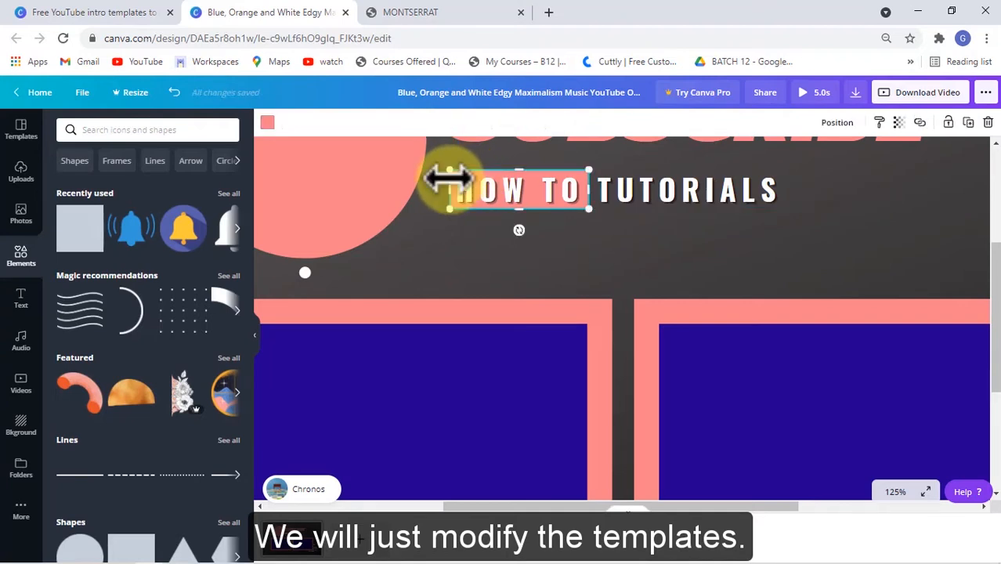
key("ctrl+d")
left_click_drag(547, 213, 791, 205)
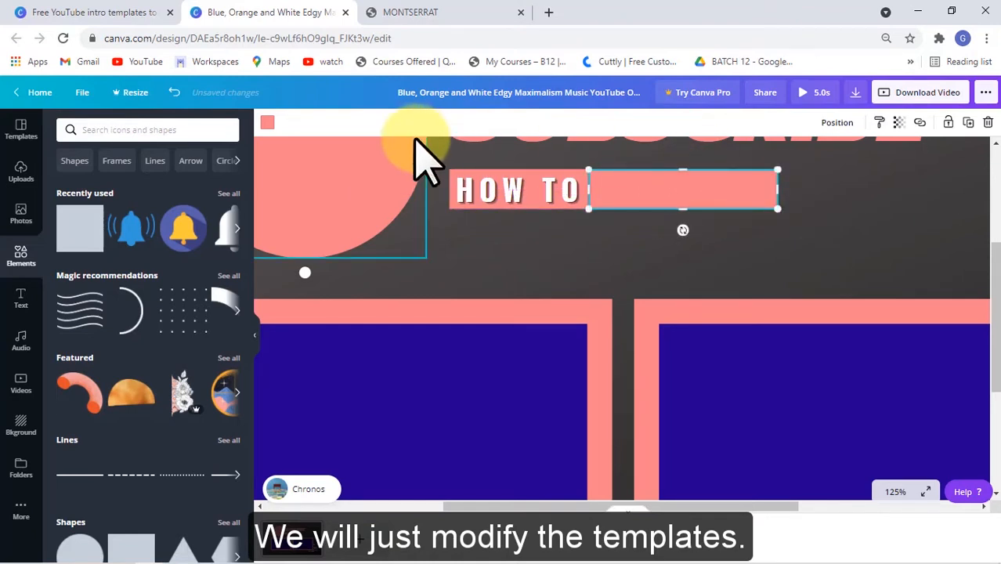
left_click(268, 123)
left_click(68, 292)
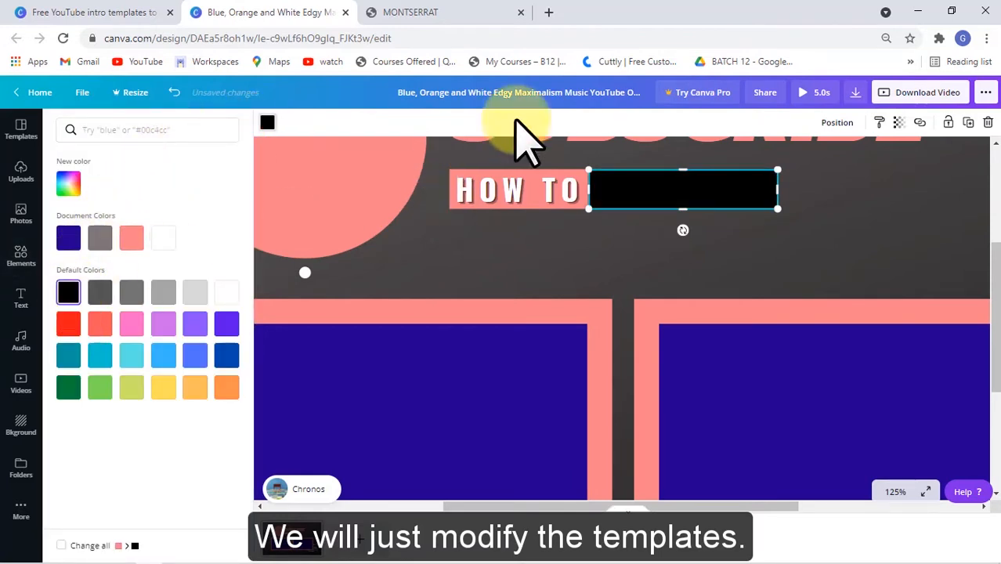
left_click(838, 123)
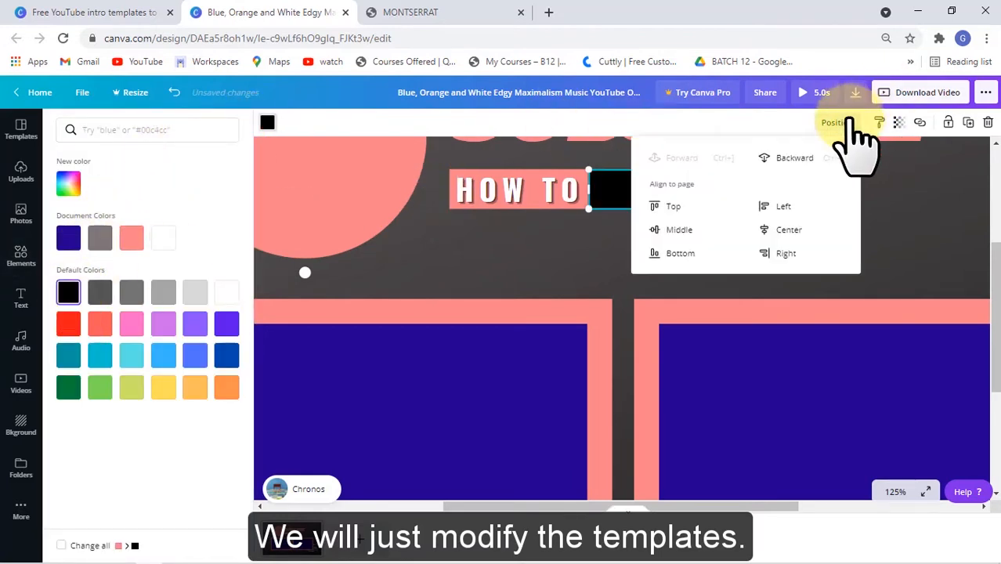
left_click(776, 161)
left_click(558, 268)
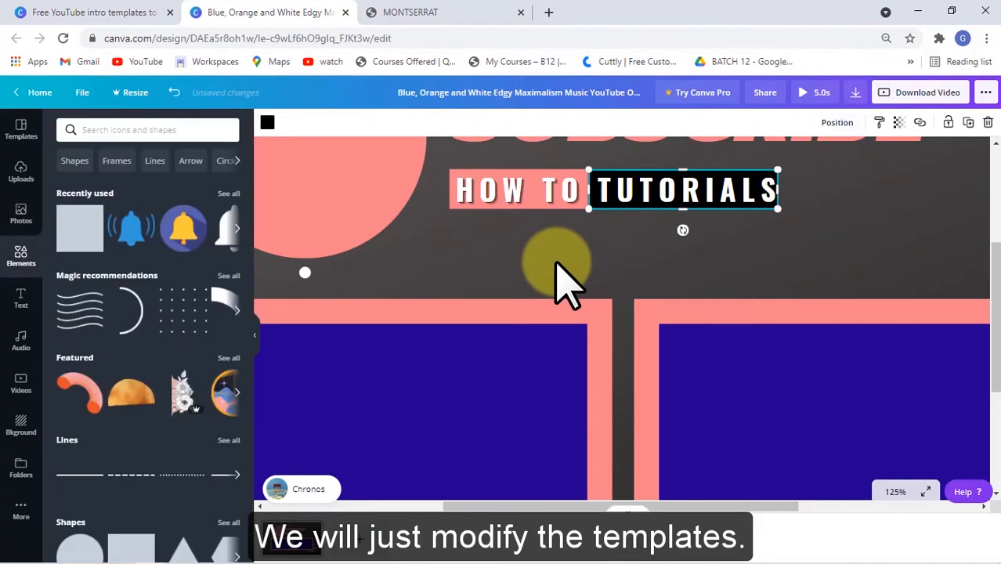
- Apply the Echo effect with a black echo color to the SUBSCRIBE title
scroll(556, 264, "down", 3)
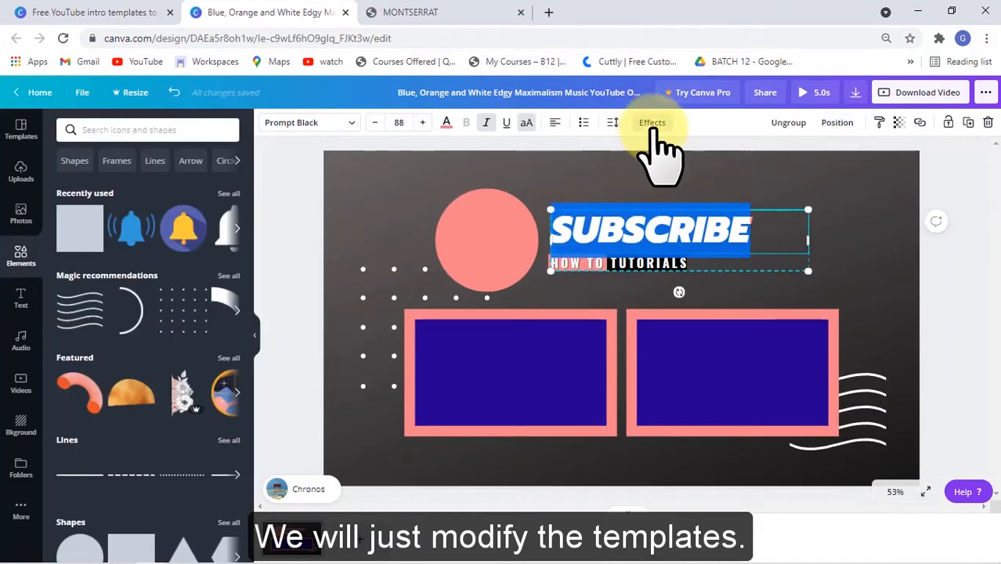
left_click(653, 125)
left_click(209, 261)
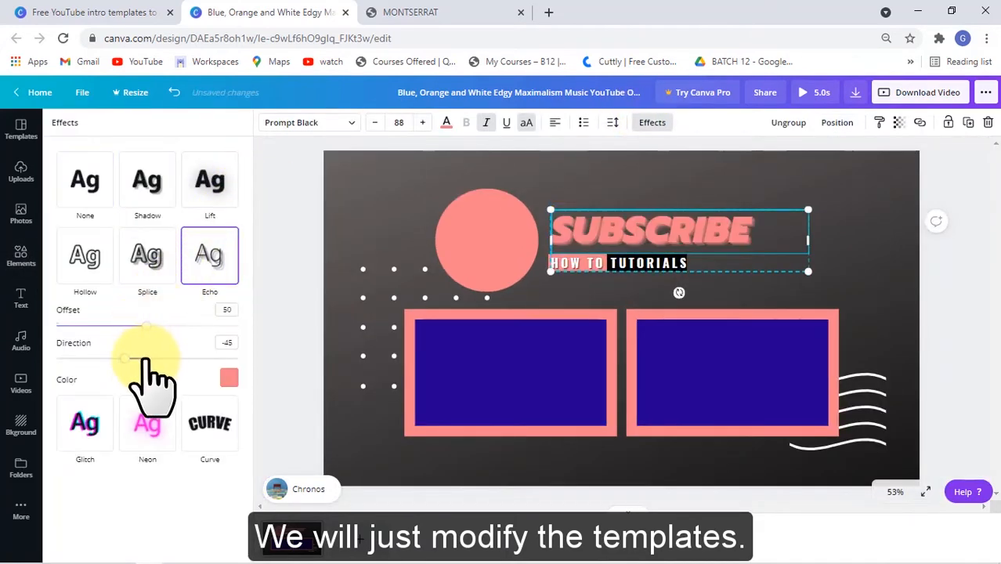
left_click(229, 378)
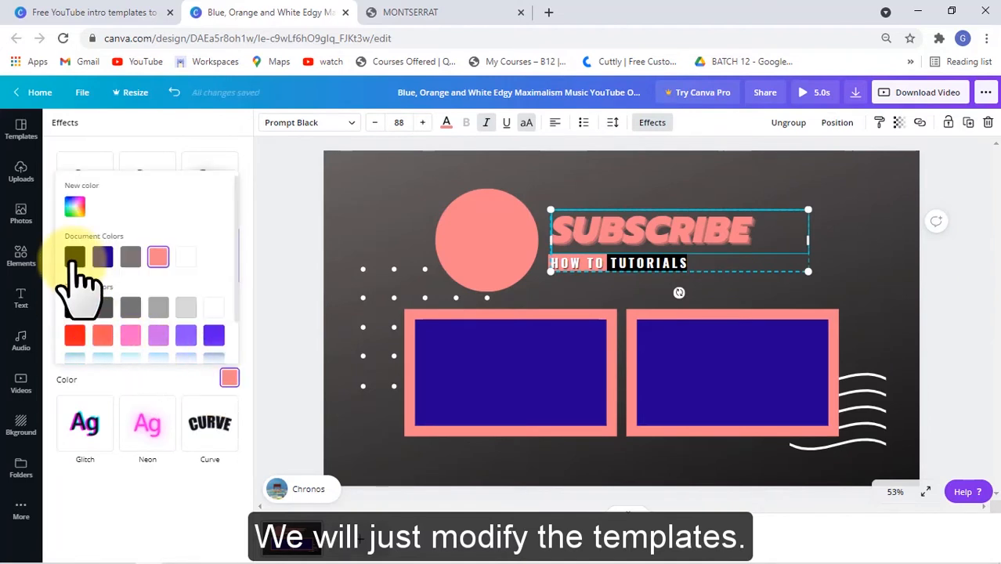
left_click(340, 210)
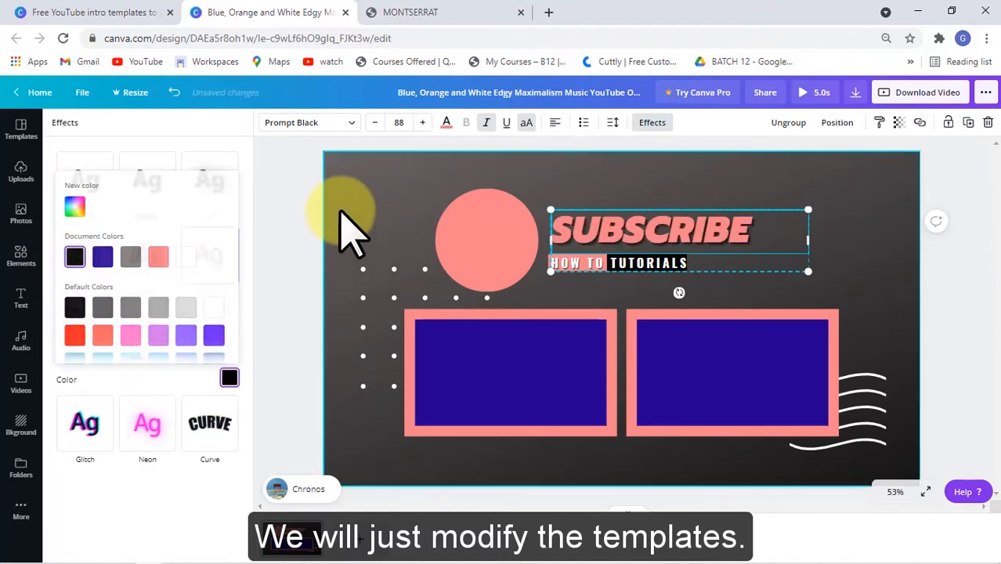
left_click(845, 252)
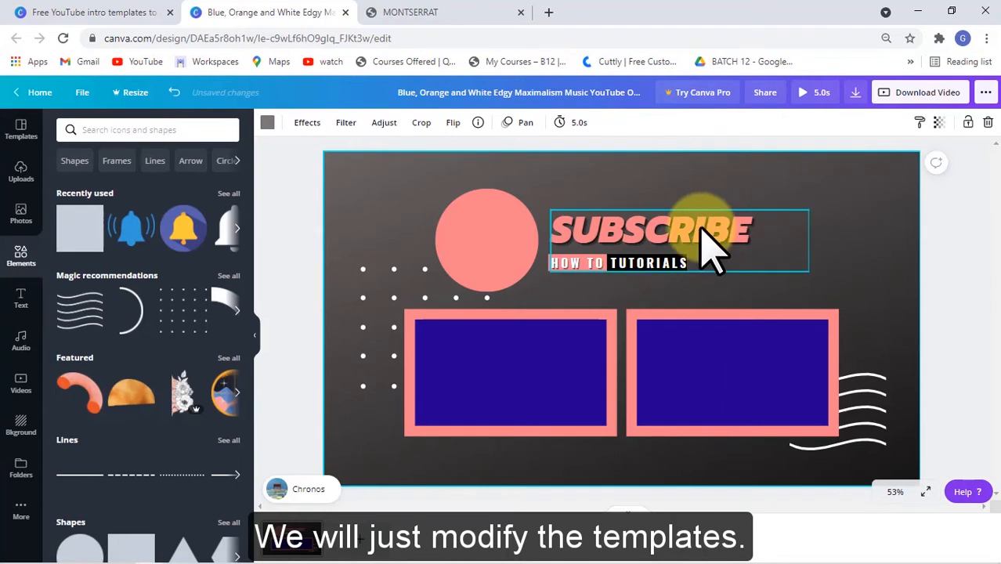
double_click(709, 249)
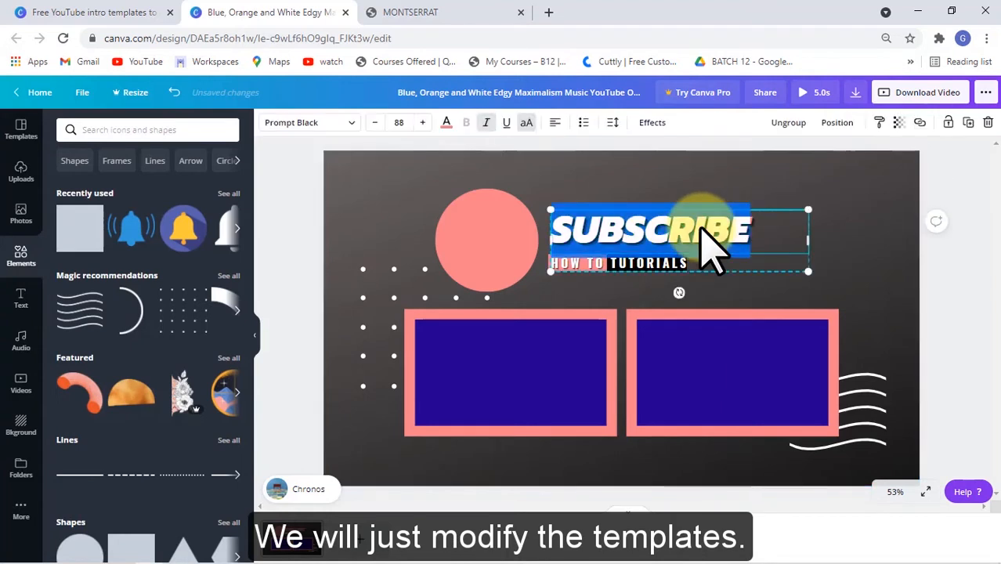
left_click(557, 229)
type("PLEASEV")
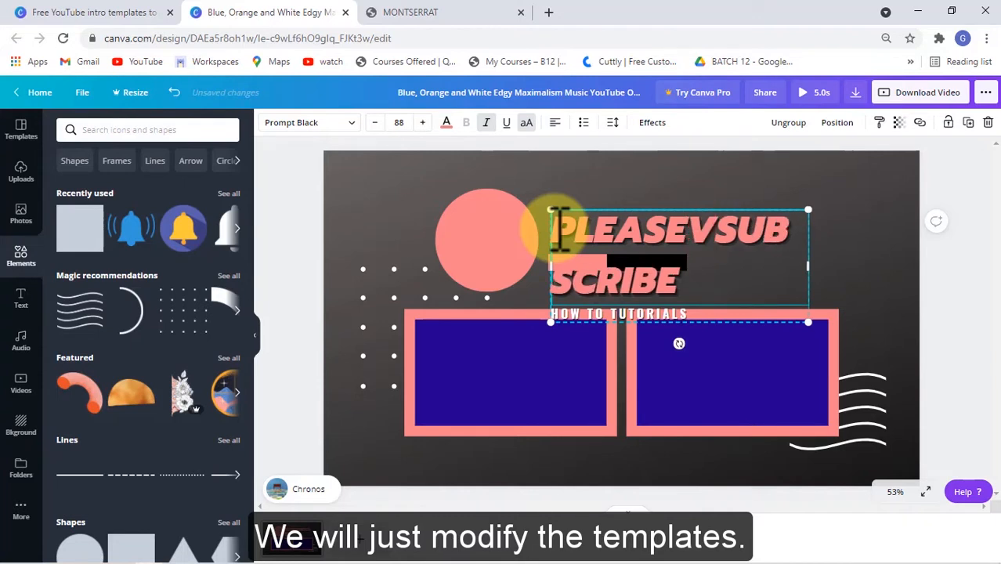
key("BackSpace")
key("BackSpace")
key("BackSpace")
key("BackSpace")
key("BackSpace")
key("BackSpace")
key("BackSpace")
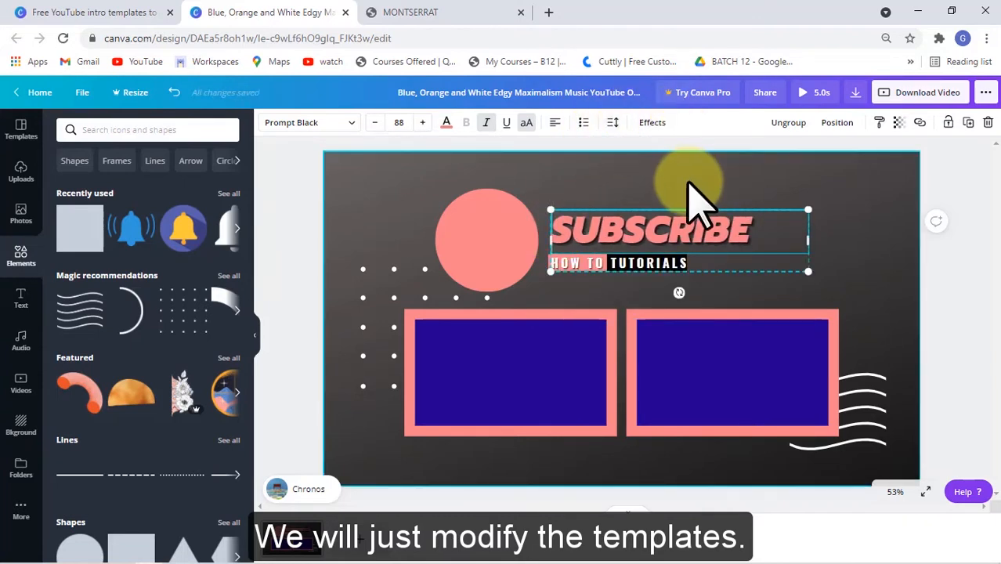
- Change the SUBSCRIBE title's text color to white
left_click(690, 185)
double_click(652, 219)
left_click_drag(767, 234, 530, 232)
left_click(446, 123)
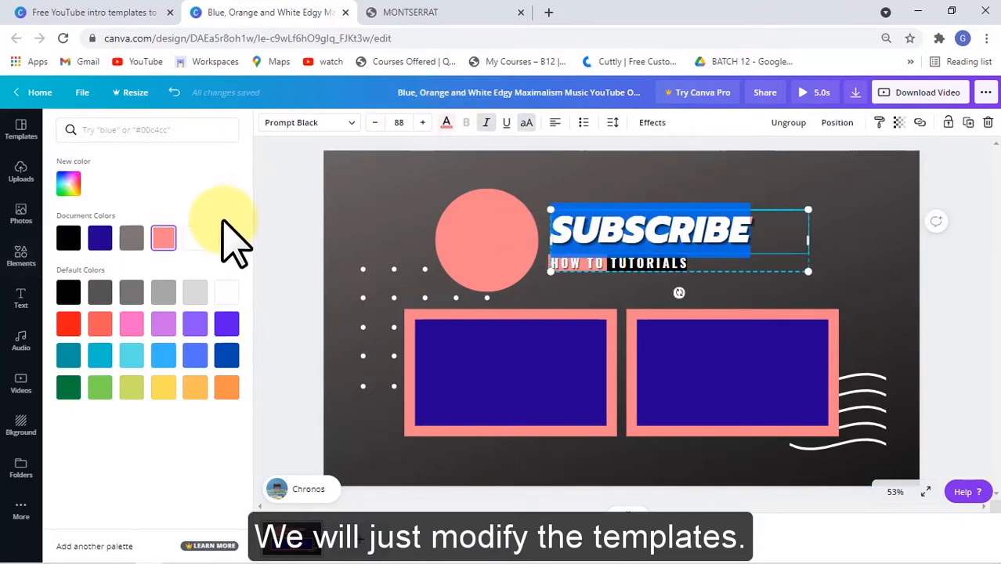
left_click(193, 238)
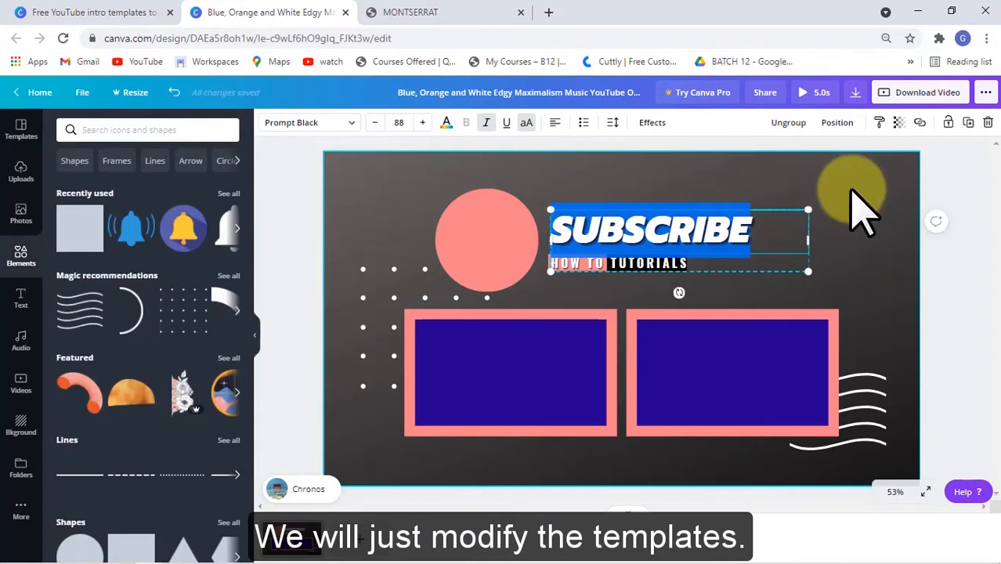
left_click(862, 210)
left_click(713, 249)
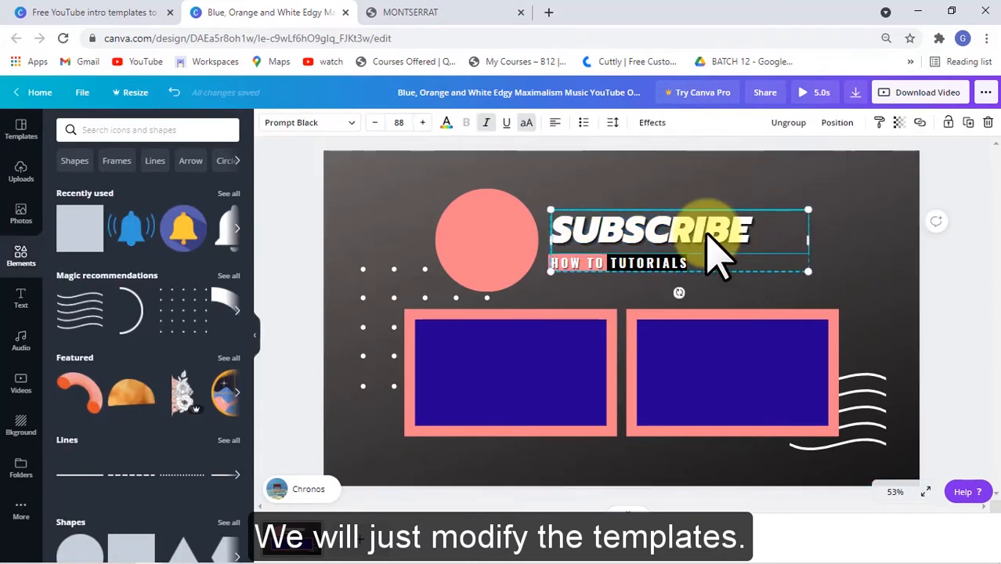
left_click(713, 235)
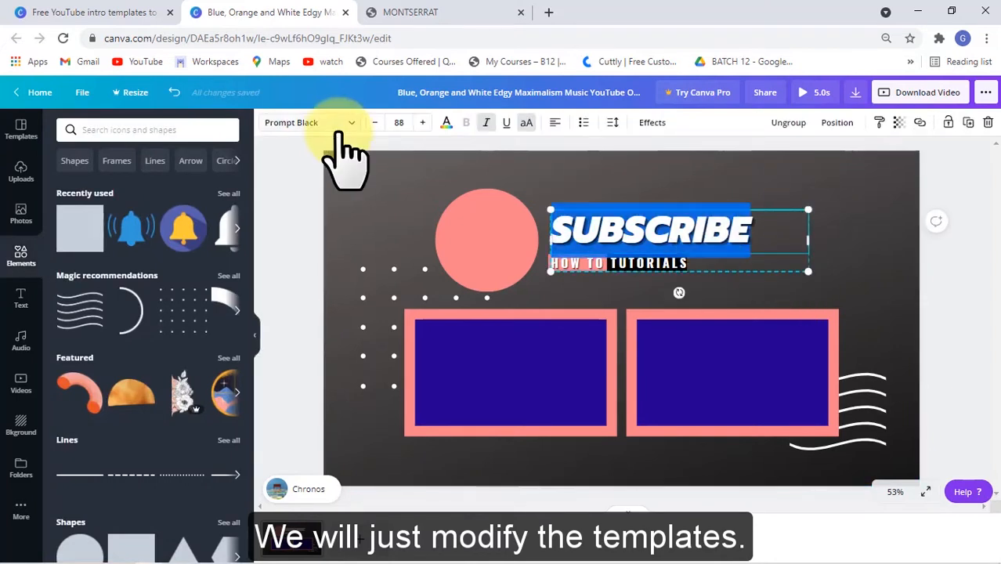
left_click(333, 125)
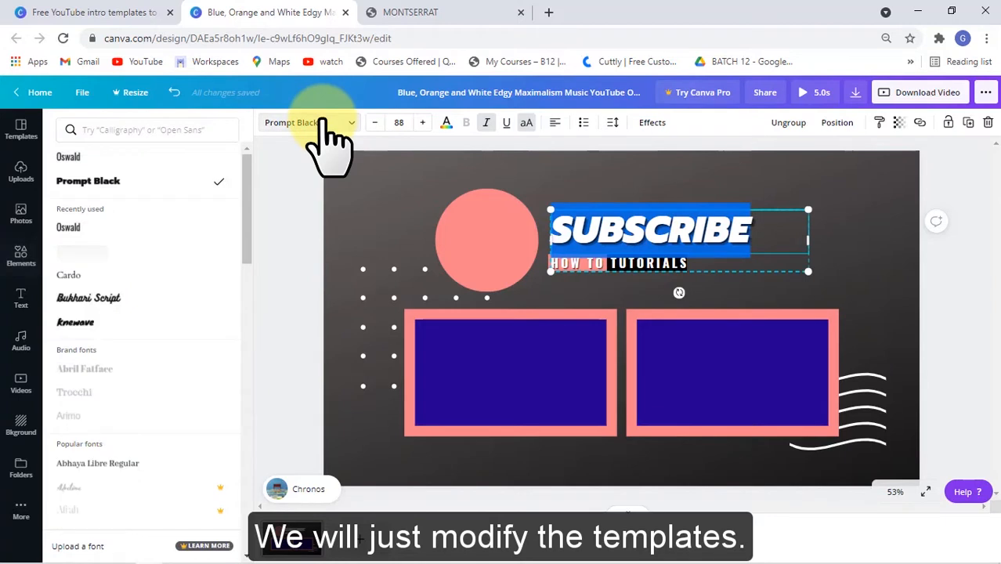
left_click(129, 228)
key("ctrl+z")
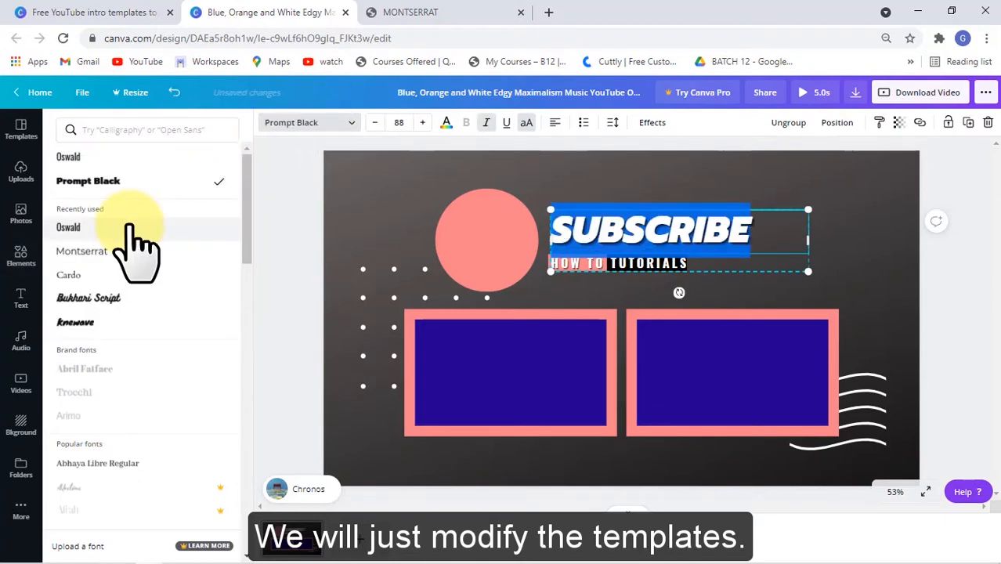
- Duplicate the SUBSCRIBE title group and place the copy below the original
left_click(677, 235)
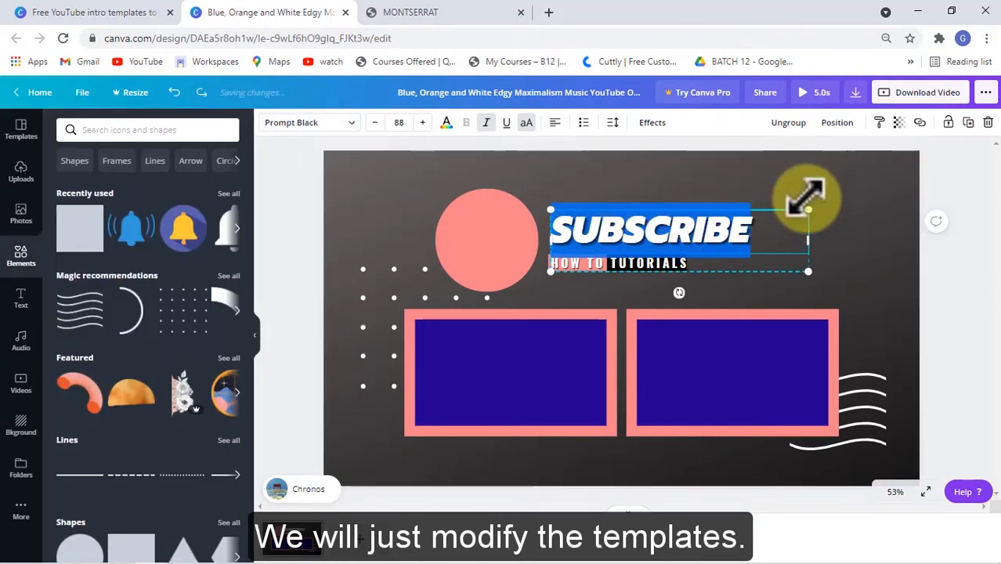
left_click(894, 235)
left_click(768, 268)
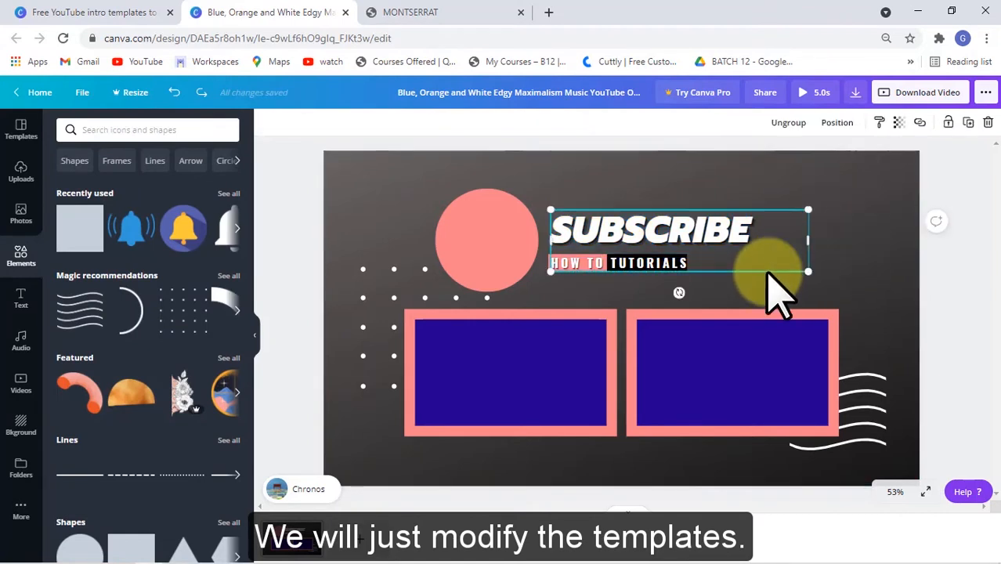
left_click(908, 250)
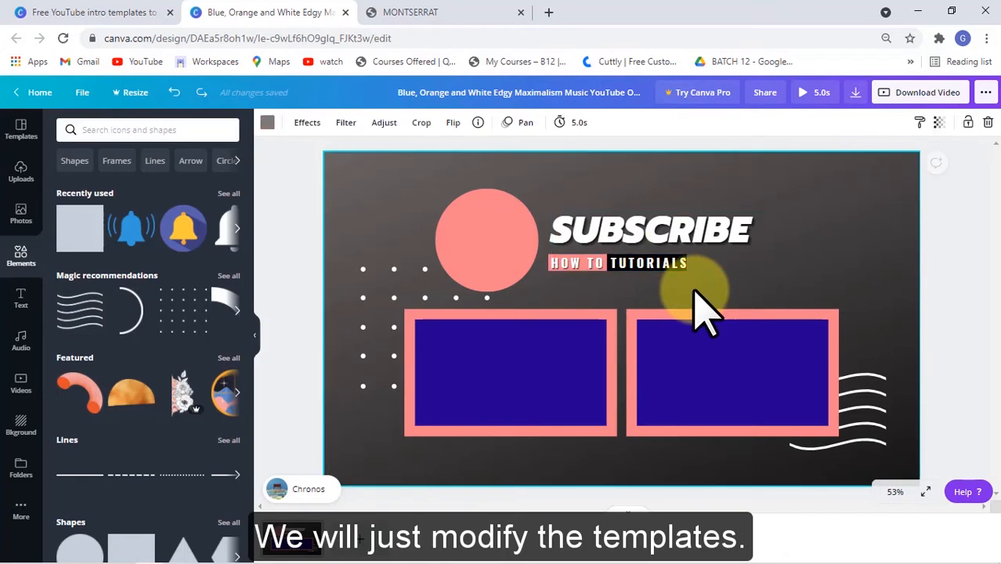
left_click(709, 259)
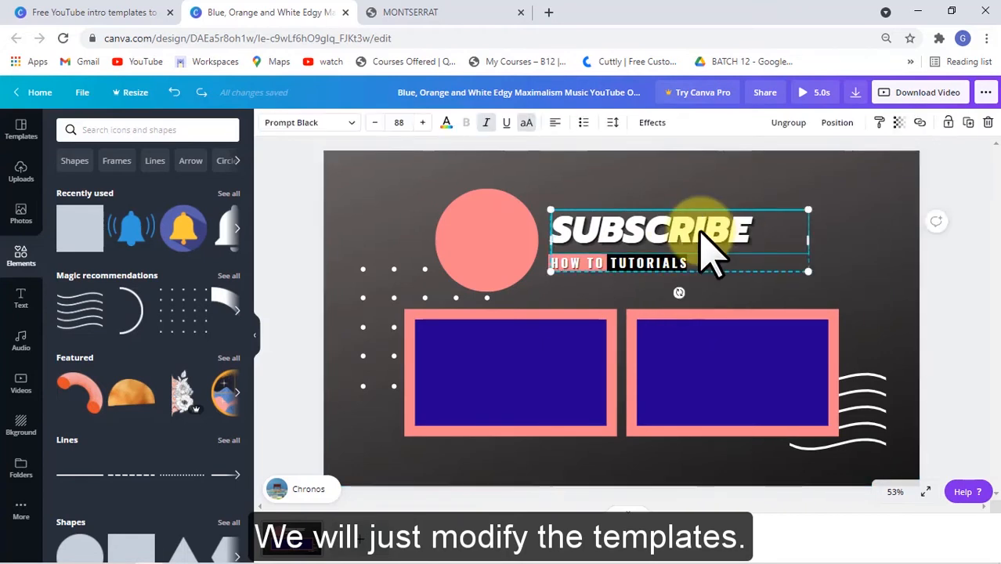
left_click_drag(700, 232, 680, 297)
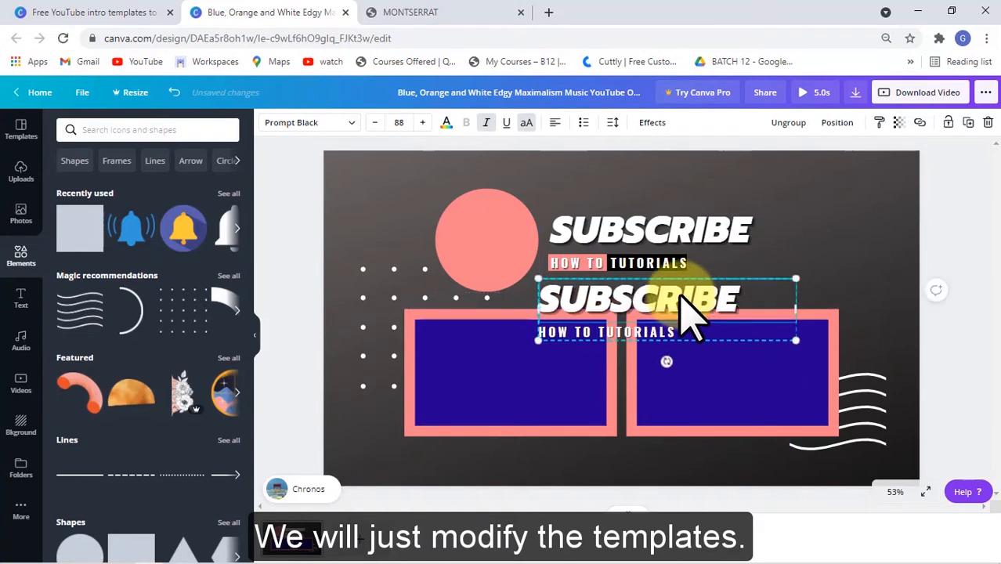
- Retype the copied title as THANK YOU, then FOR WATCHING on a new line, and widen its text box
double_click(687, 299)
type("THANK Y")
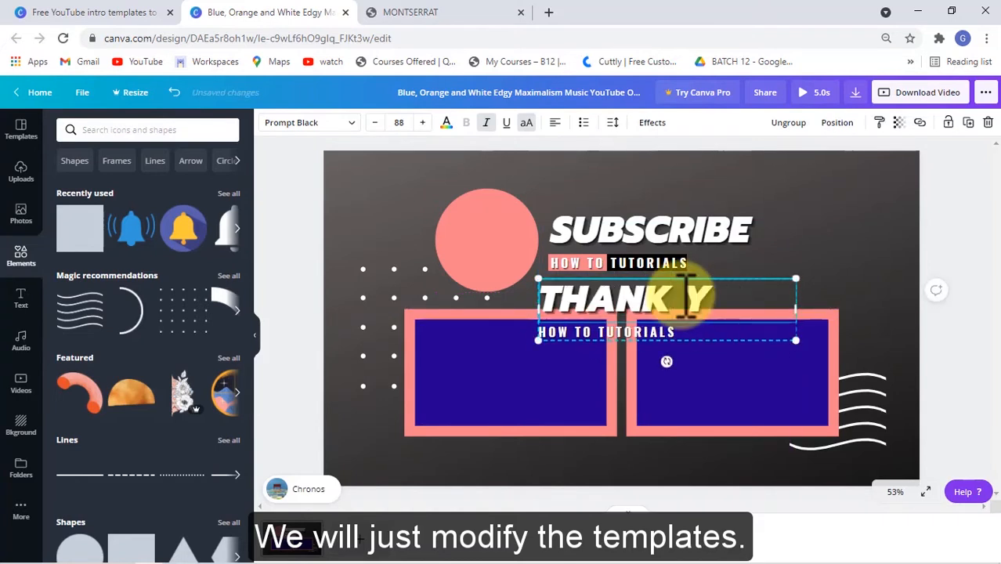
type("OU")
key("Return")
type("FOR WAT")
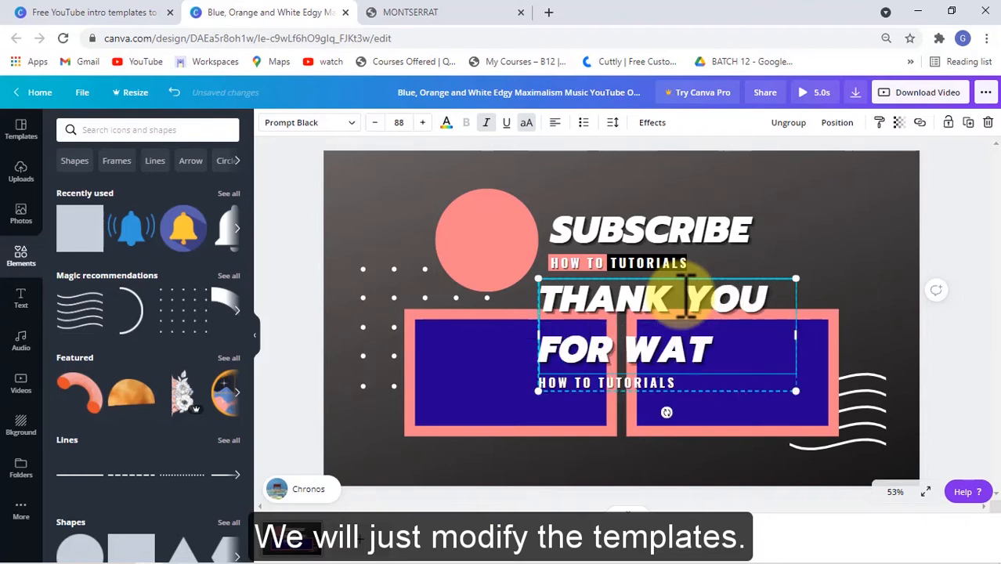
type("CHING")
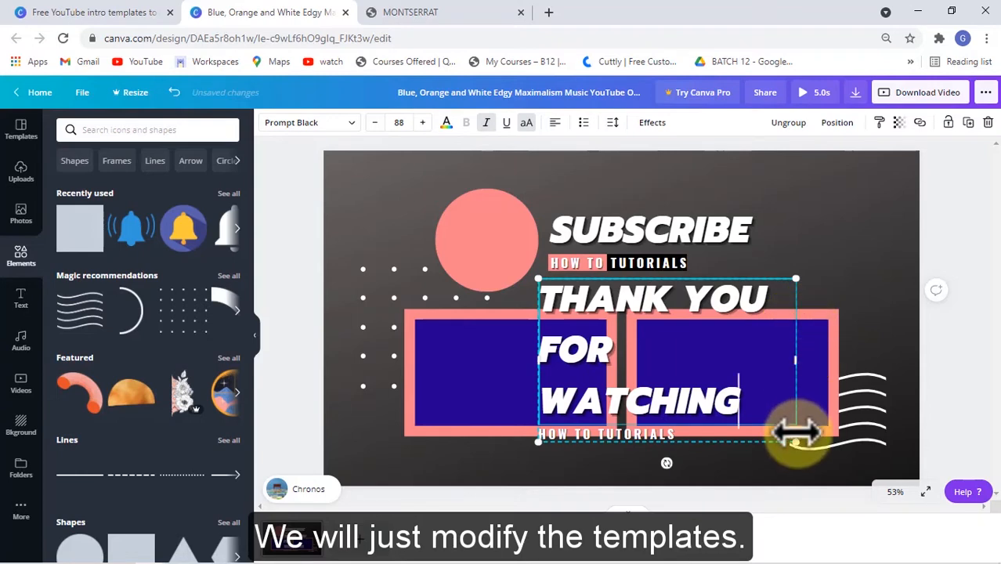
left_click_drag(795, 443, 882, 298)
- Shrink the THANK YOU FOR WATCHING text to size 46 and widen its box so the title fits on one line
key("ctrl+a")
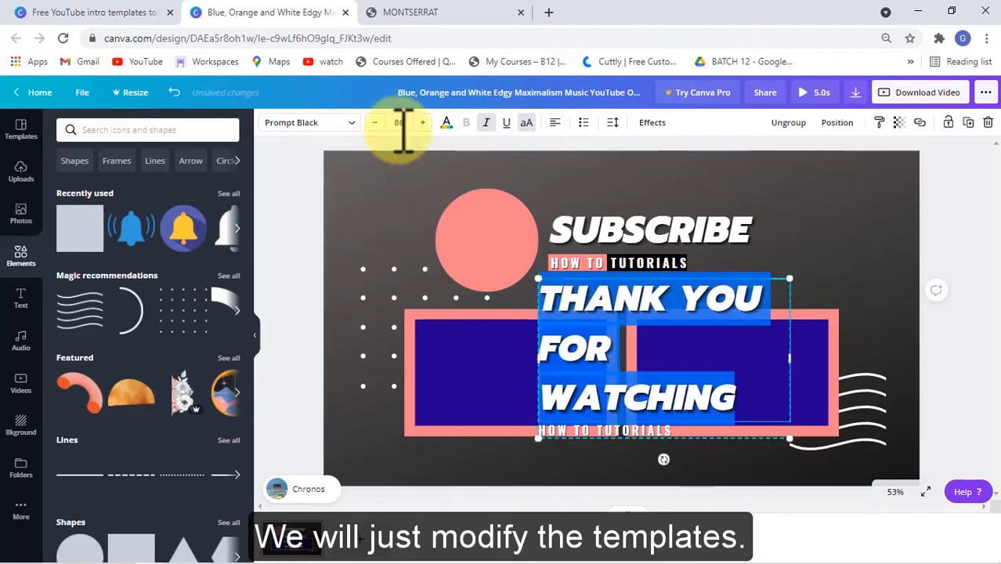
left_click(375, 123)
left_click(375, 123)
left_click(375, 123)
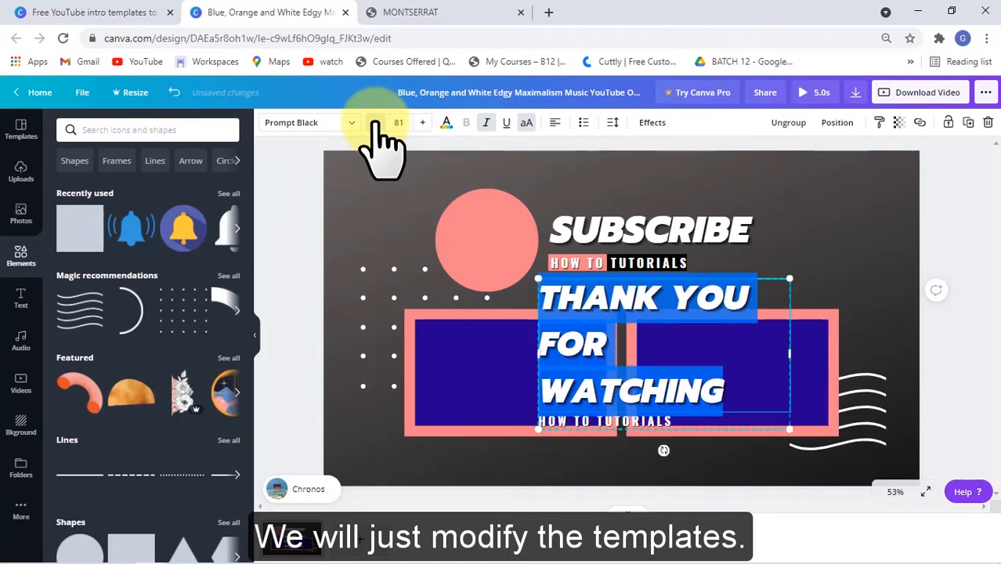
left_click(376, 123)
left_click(375, 123)
left_click(376, 123)
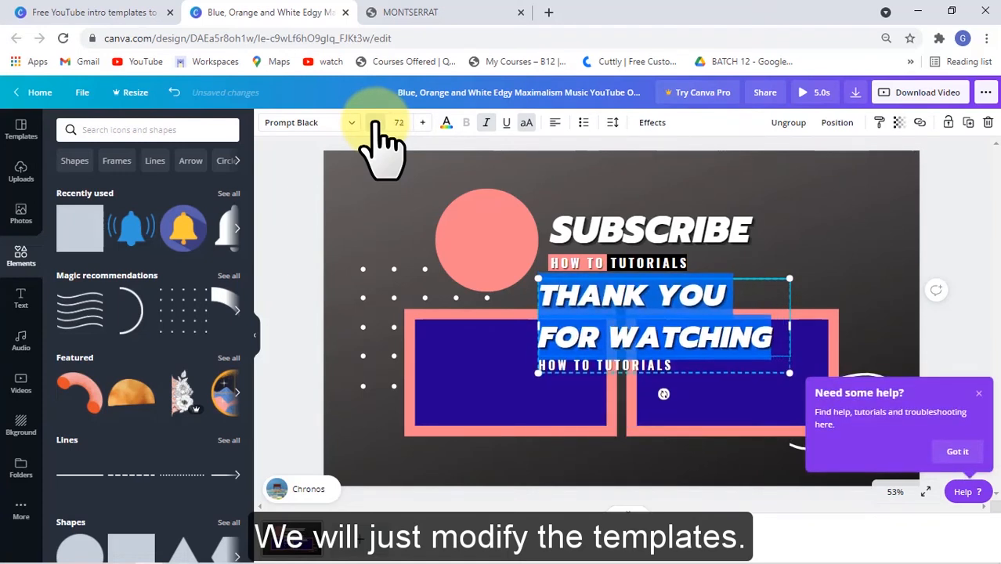
left_click(375, 123)
left_click(375, 123)
left_click(375, 123)
left_click(376, 123)
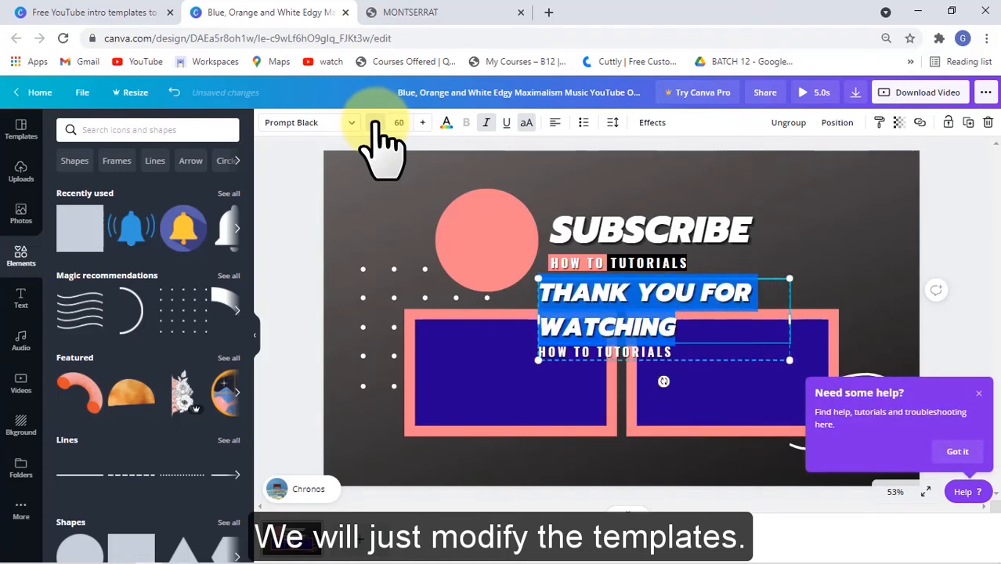
left_click(375, 123)
left_click(375, 123)
left_click(376, 123)
left_click(375, 123)
left_click(375, 123)
left_click(375, 123)
left_click(375, 123)
left_click(376, 123)
left_click(376, 123)
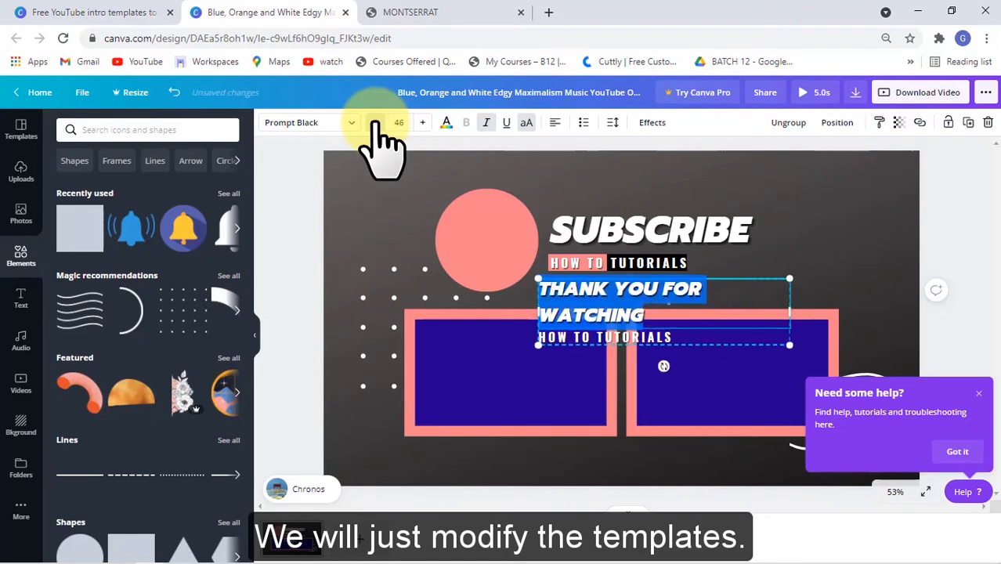
left_click_drag(786, 307, 905, 317)
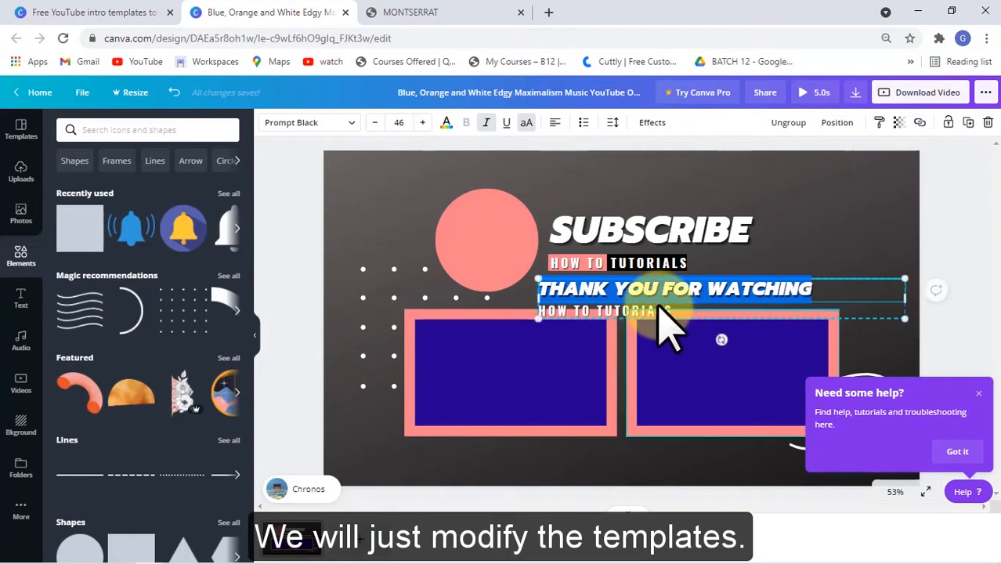
- Ungroup the copied title and delete its HOW TO TUTORIALS subtitle
left_click(619, 313)
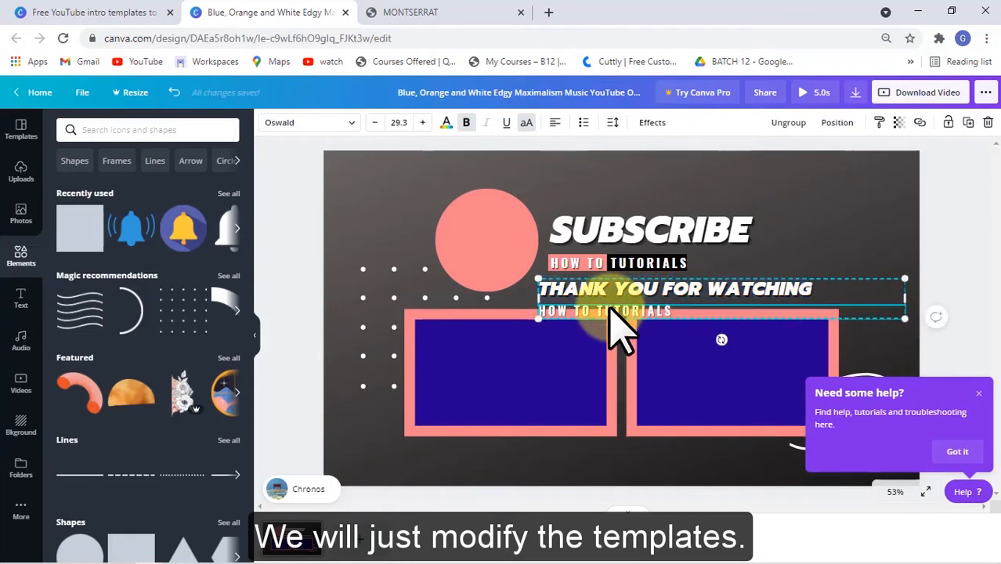
left_click(837, 123)
left_click(792, 125)
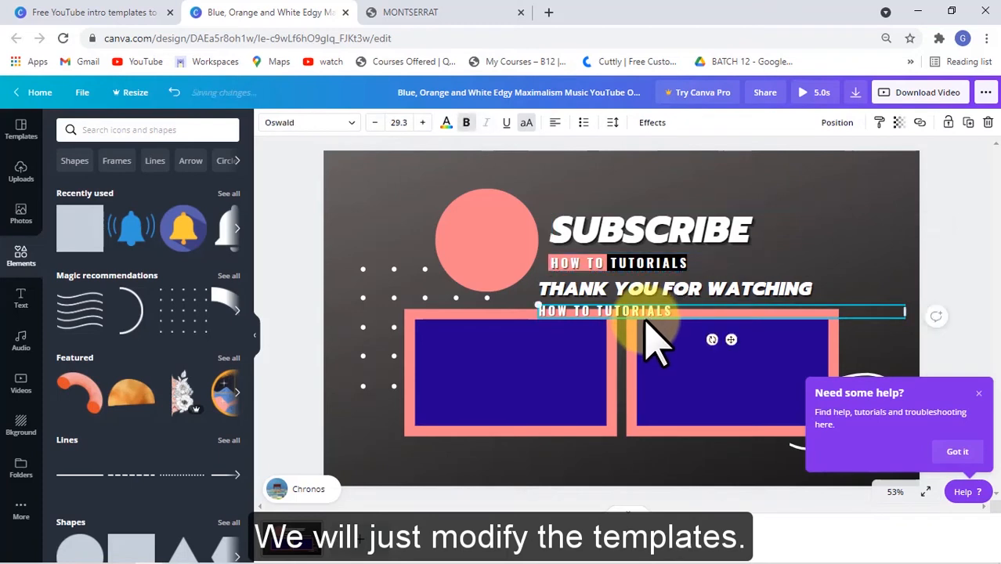
key("Delete")
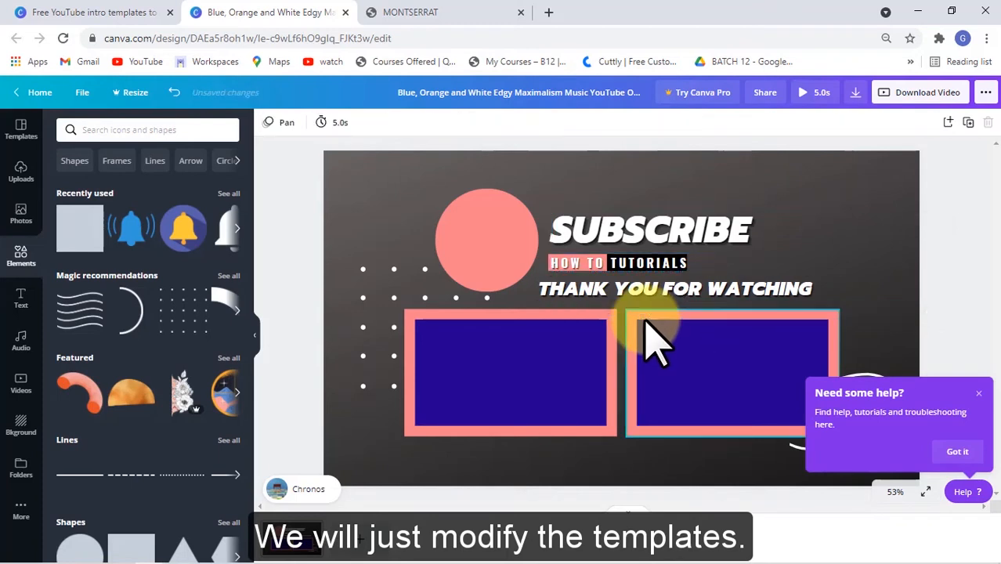
- Nudge the THANK YOU FOR WATCHING title and enlarge it slightly to about size 49.3
left_click(864, 205)
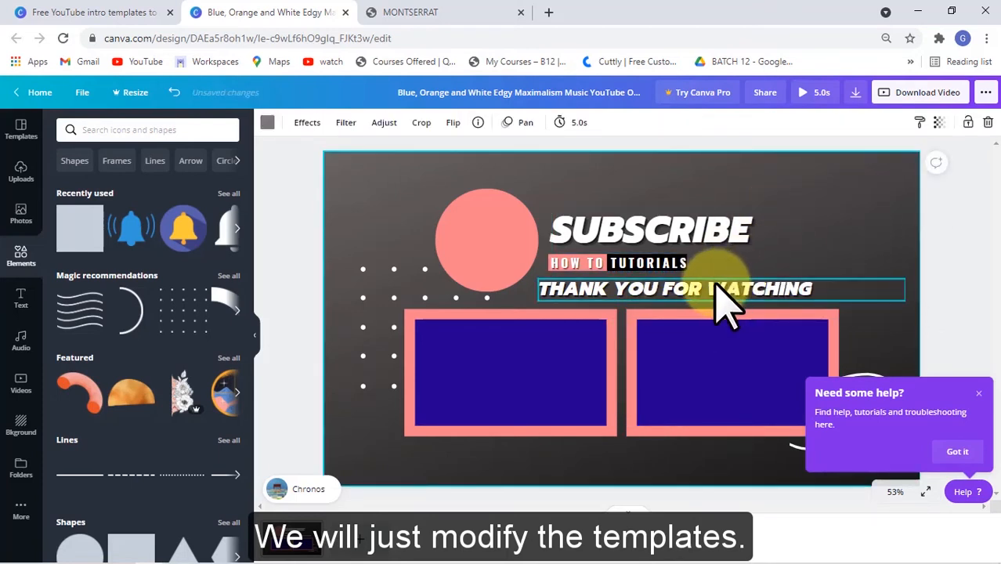
left_click(720, 302)
mouse_move(726, 320)
left_mouse_down()
mouse_move(715, 324)
mouse_move(725, 322)
left_mouse_up()
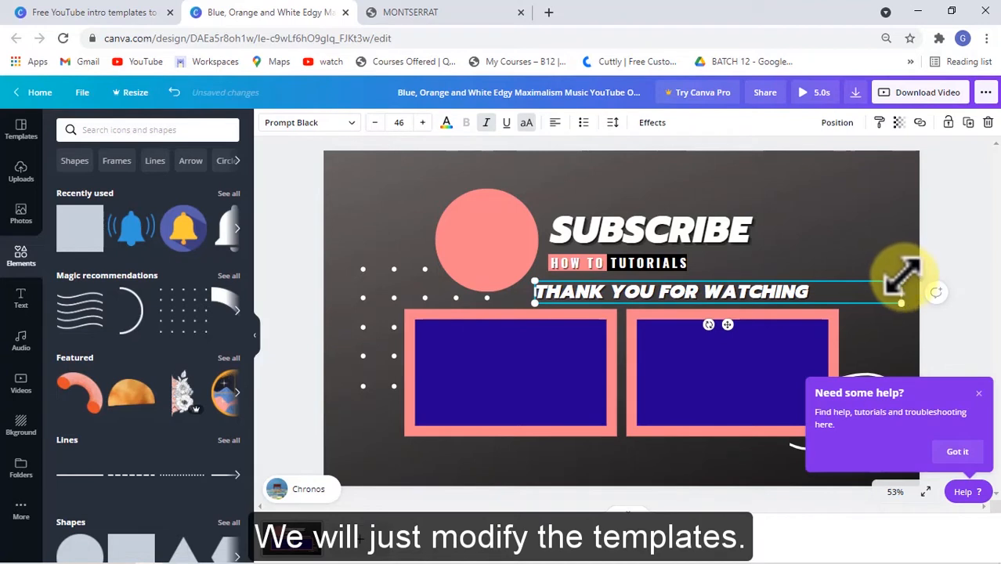
left_click_drag(905, 276, 930, 282)
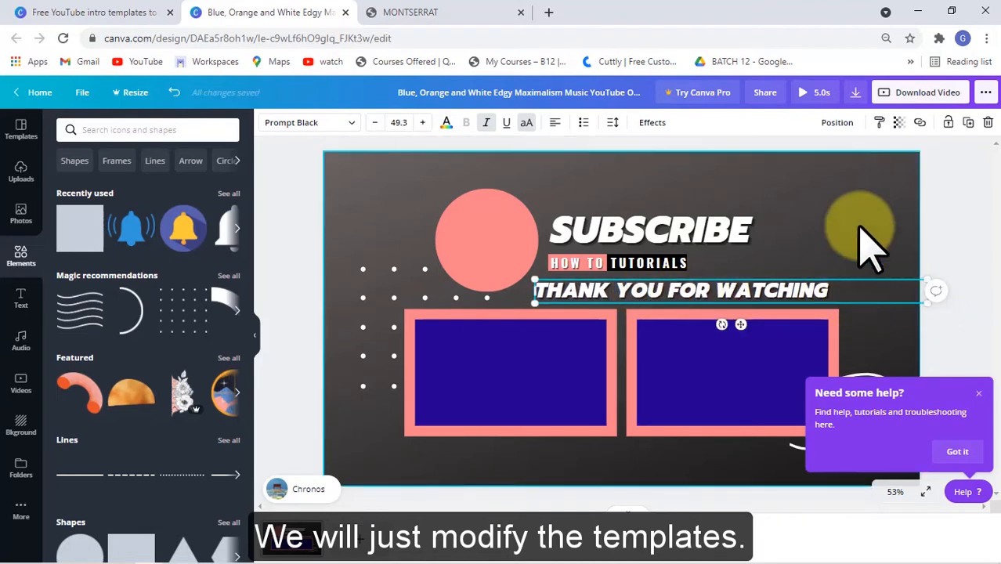
- Change the fill of the left frame's inner rectangle to black
left_click(469, 351)
left_click(268, 124)
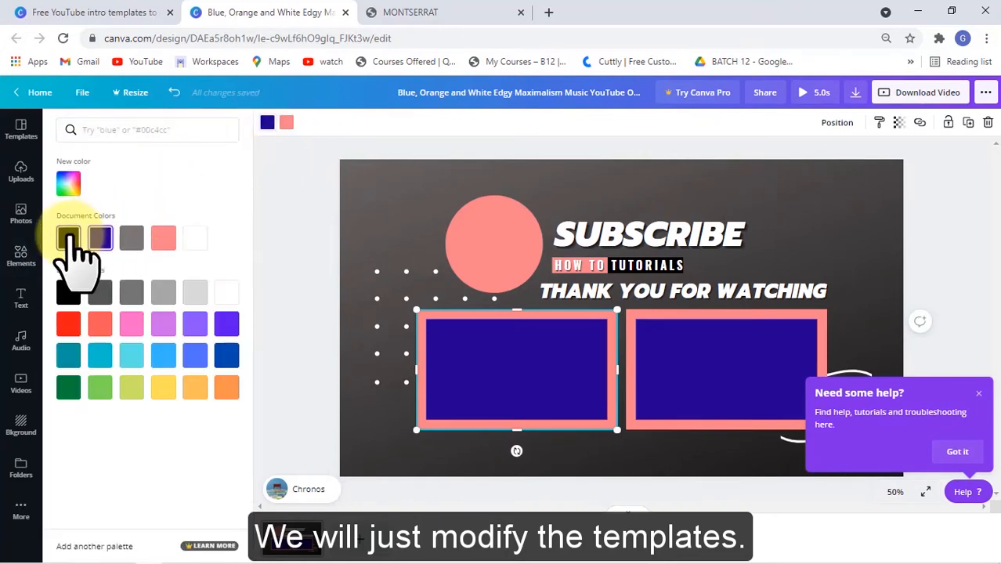
left_click(69, 239)
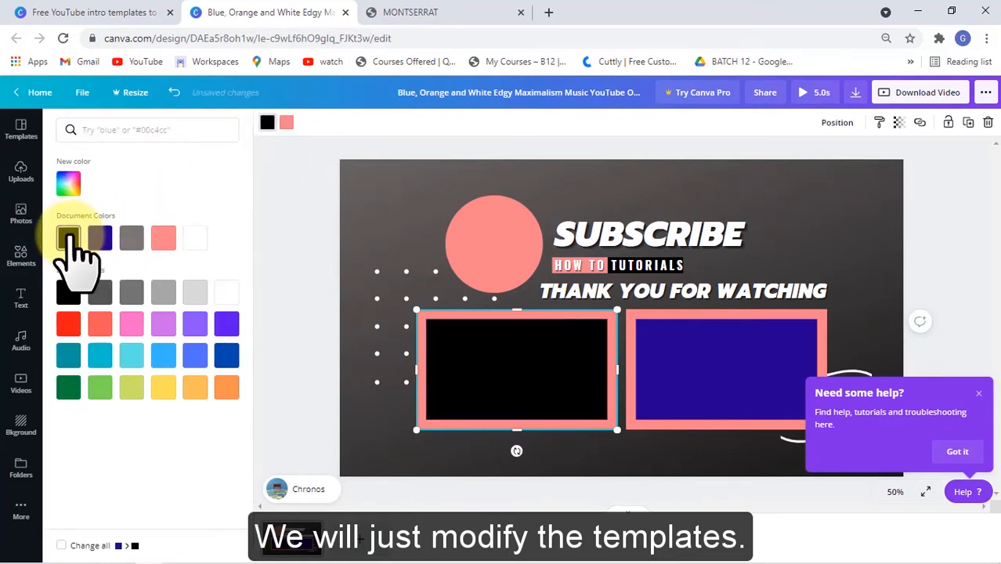
- Change the fill of the right frame's inner rectangle to black and dismiss the help pop-up
left_click(771, 368)
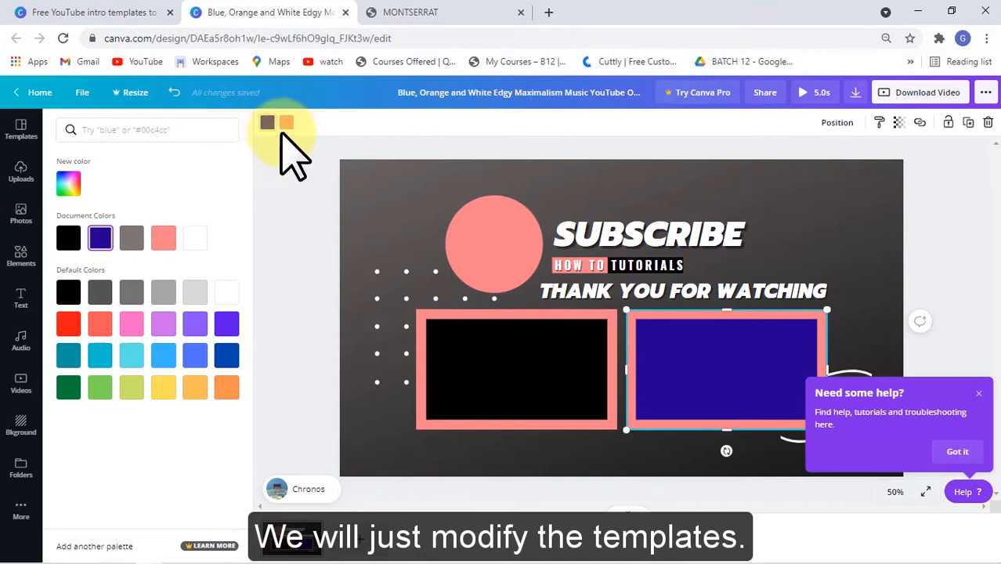
left_click(267, 126)
left_click(267, 123)
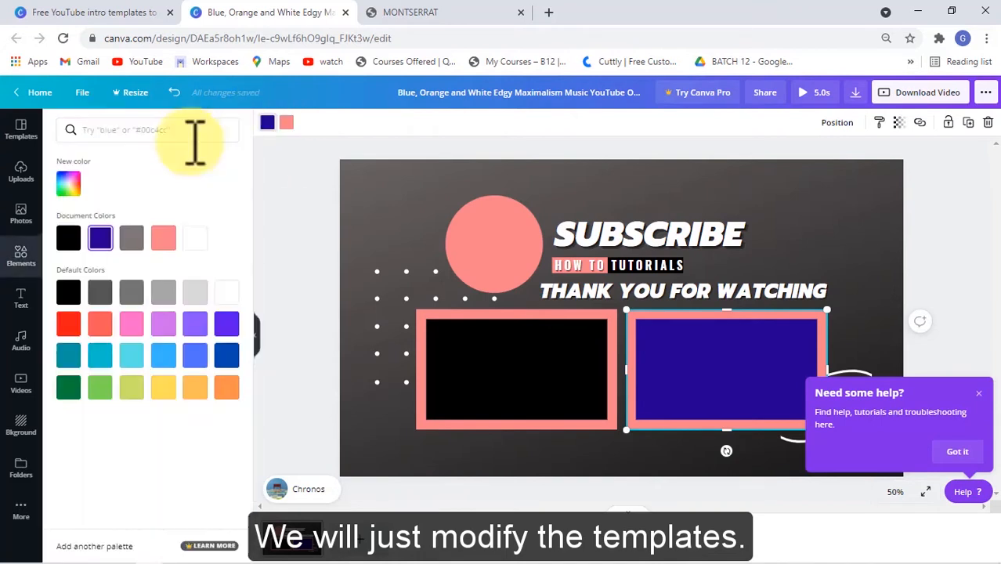
left_click(68, 238)
left_click(732, 205)
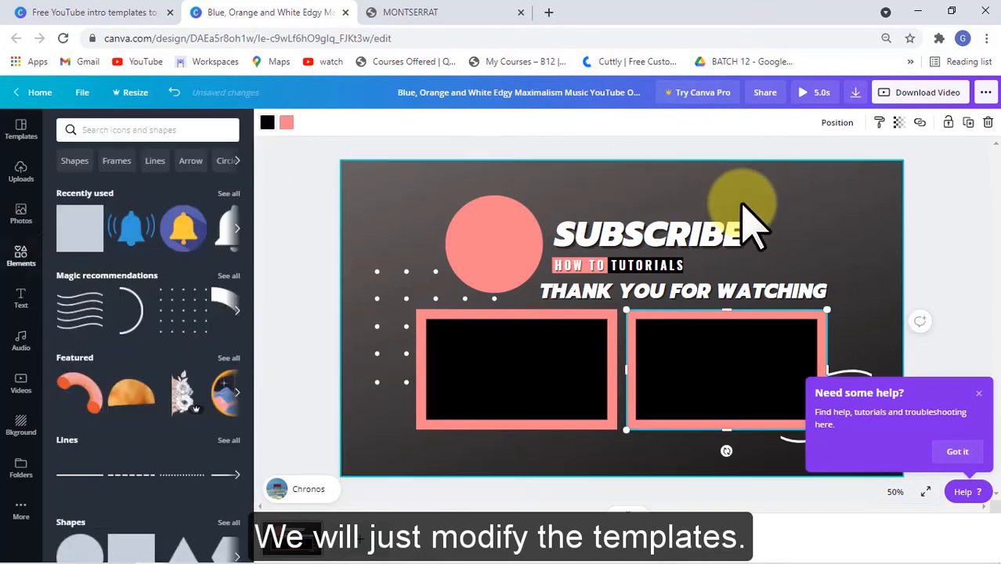
left_click(979, 394)
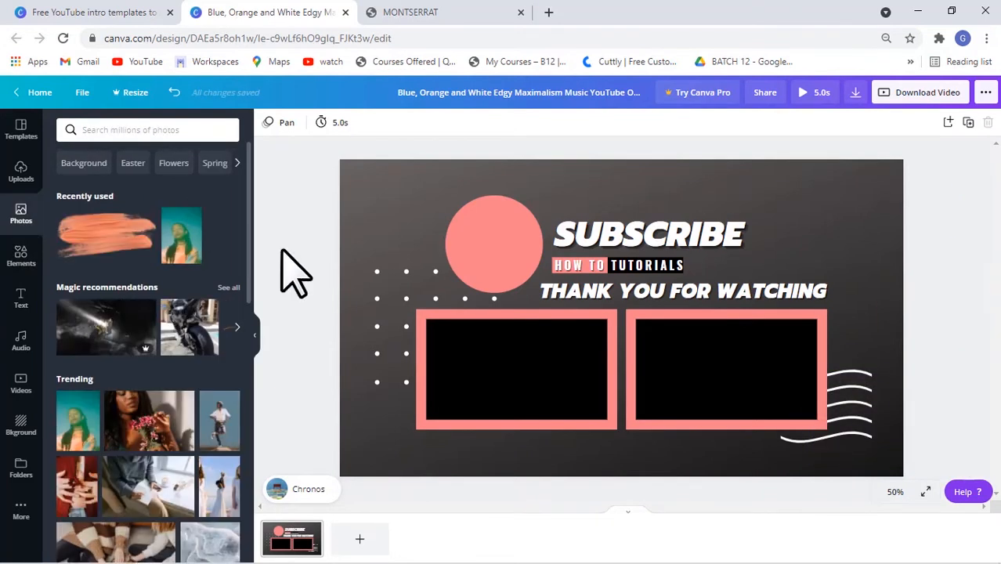